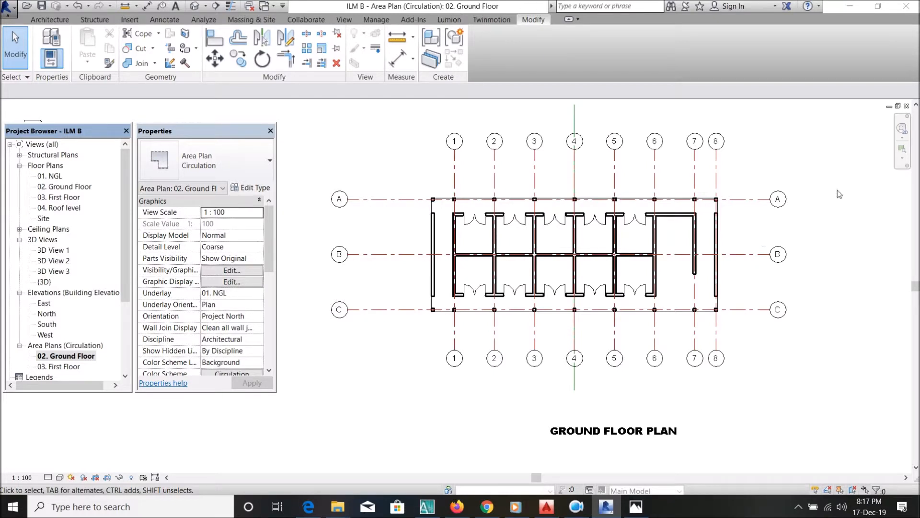
Step: Examine the ground floor circulation plan and the building's 3D view, then return to the 02. Ground Floor area plan
{"action": "scroll", "coordinate": [734, 228], "scroll_direction": "up", "scroll_amount": 1}
{"action": "scroll", "coordinate": [483, 239], "scroll_direction": "down", "scroll_amount": 2}
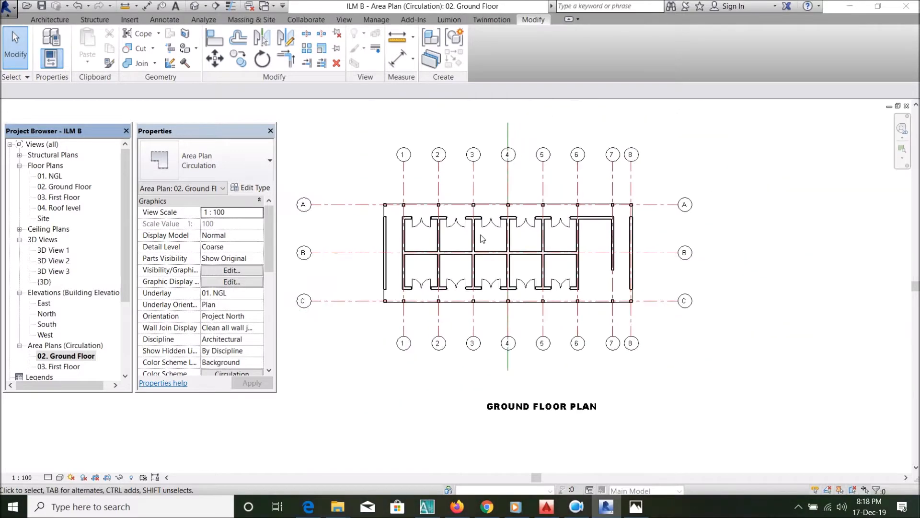
{"action": "scroll", "coordinate": [620, 218], "scroll_direction": "up", "scroll_amount": 1}
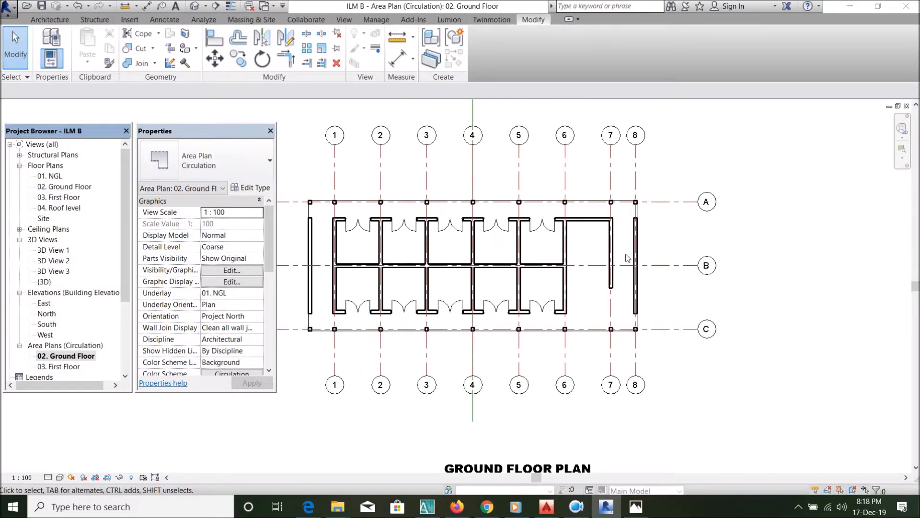
{"action": "scroll", "coordinate": [681, 276], "scroll_direction": "down", "scroll_amount": 1}
{"action": "scroll", "coordinate": [627, 257], "scroll_direction": "up", "scroll_amount": 1}
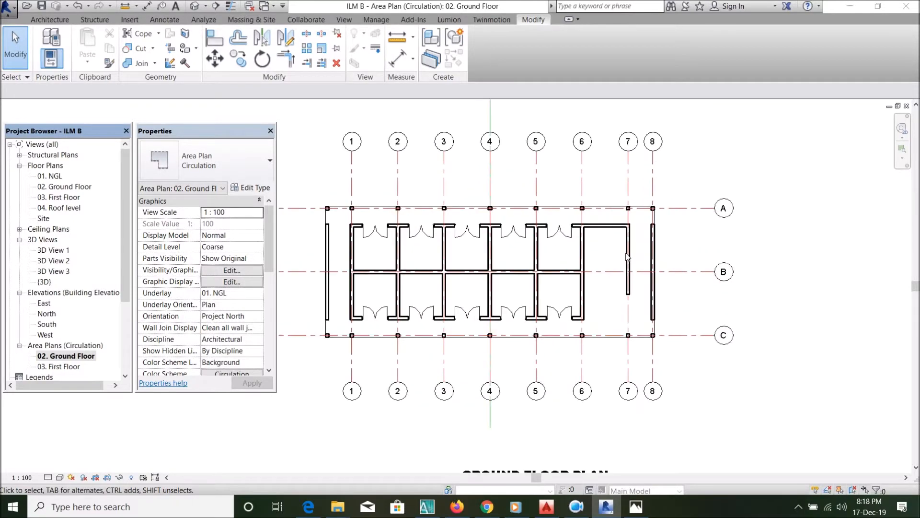
{"action": "left_click", "coordinate": [201, 9]}
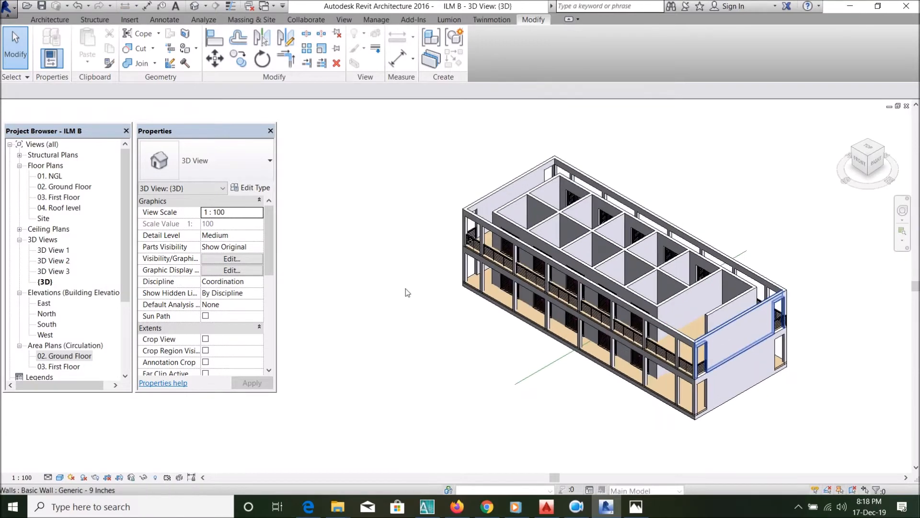
{"action": "left_click", "coordinate": [68, 356]}
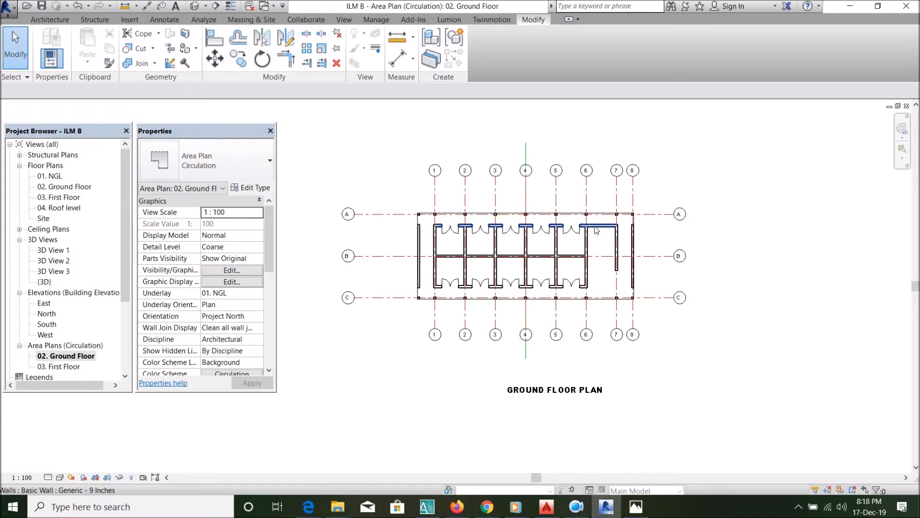
{"action": "scroll", "coordinate": [549, 231], "scroll_direction": "up", "scroll_amount": 2}
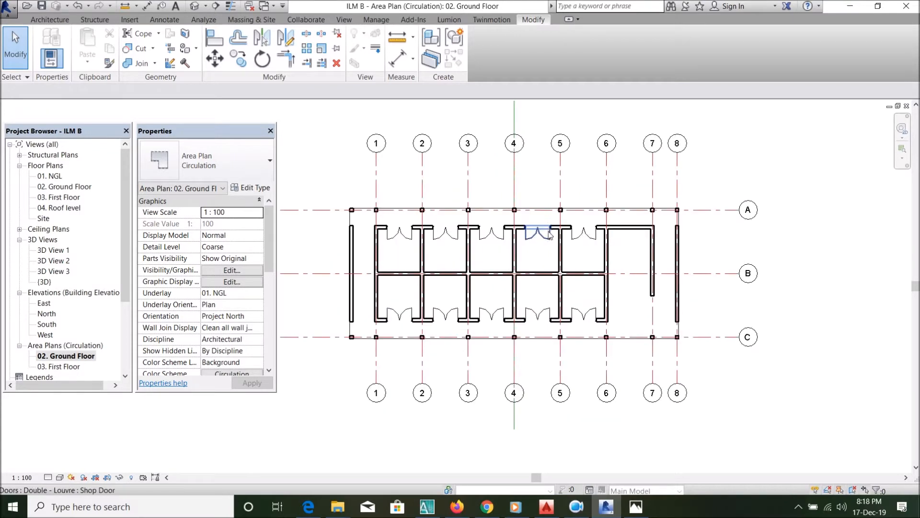
Step: Start a Stair by Component with the Monolithic Stair type at 150 maximum riser height, 300 minimum tread depth and 1450 minimum run width
{"action": "left_click", "coordinate": [42, 22]}
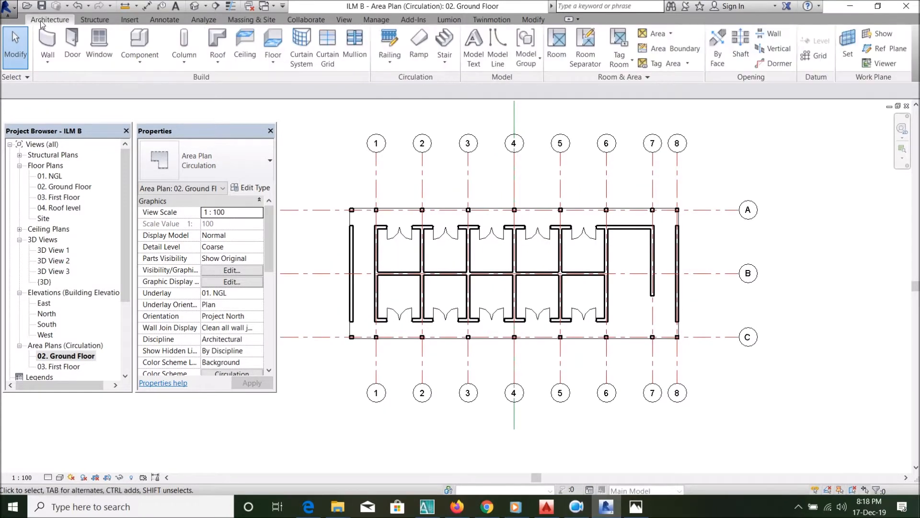
{"action": "left_click", "coordinate": [444, 64]}
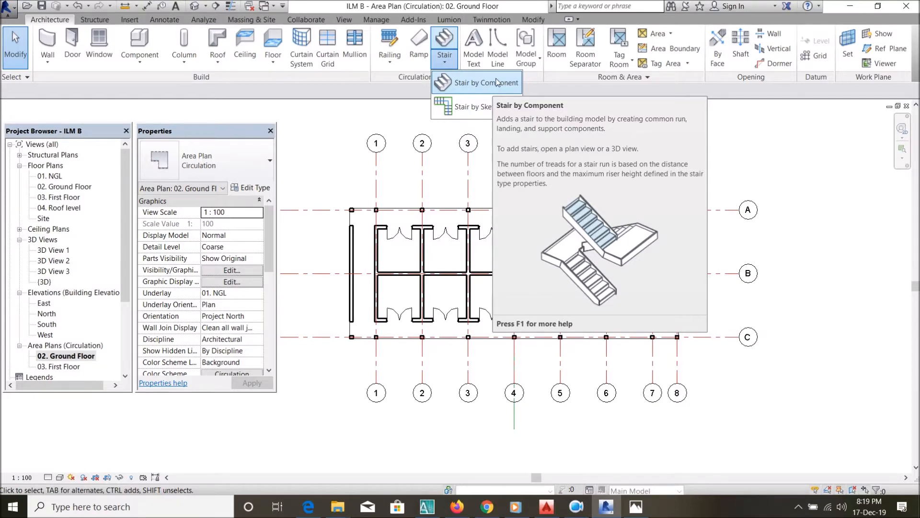
{"action": "left_click", "coordinate": [497, 82]}
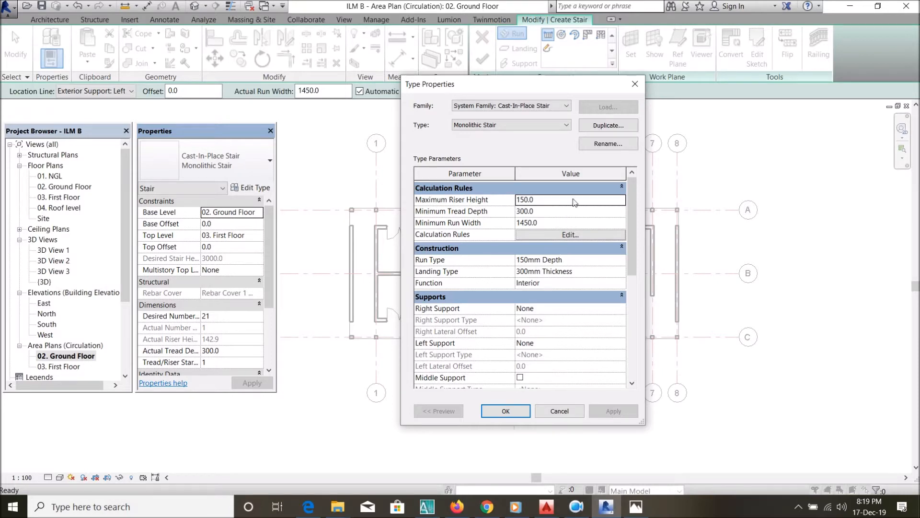
{"action": "double_click", "coordinate": [565, 199]}
{"action": "left_click", "coordinate": [565, 212]}
{"action": "left_click", "coordinate": [564, 223]}
{"action": "left_click", "coordinate": [564, 223]}
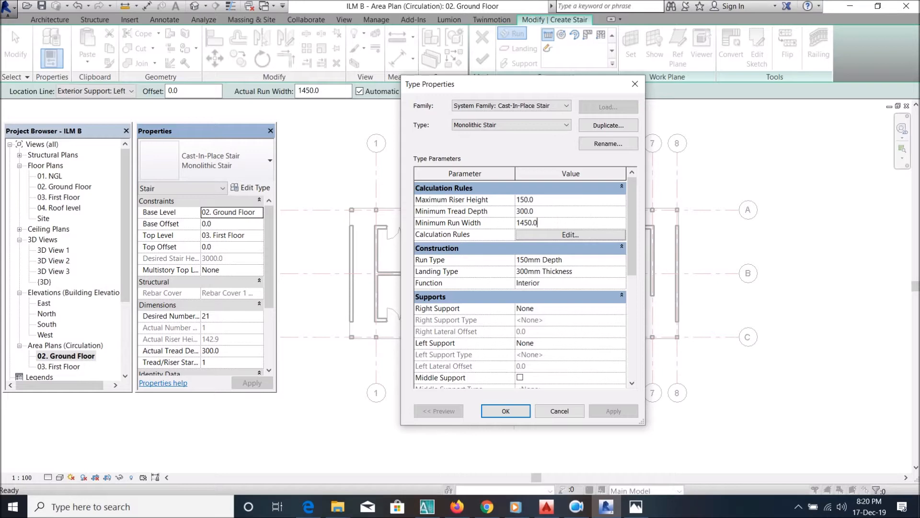
{"action": "left_click", "coordinate": [505, 410]}
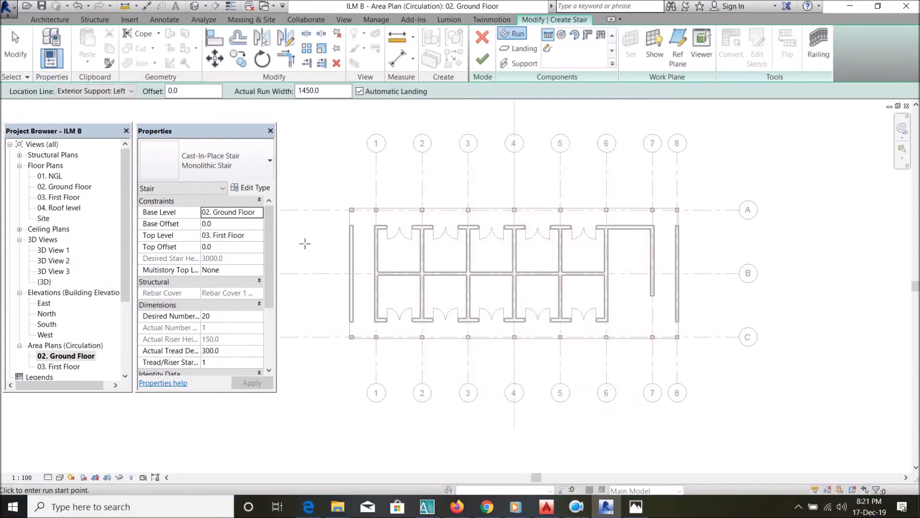
{"action": "left_click", "coordinate": [255, 187]}
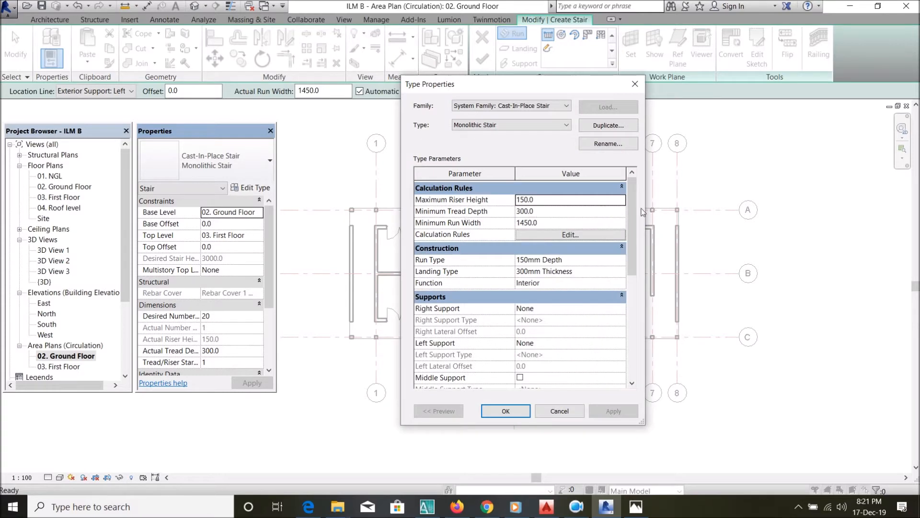
{"action": "left_click", "coordinate": [506, 410]}
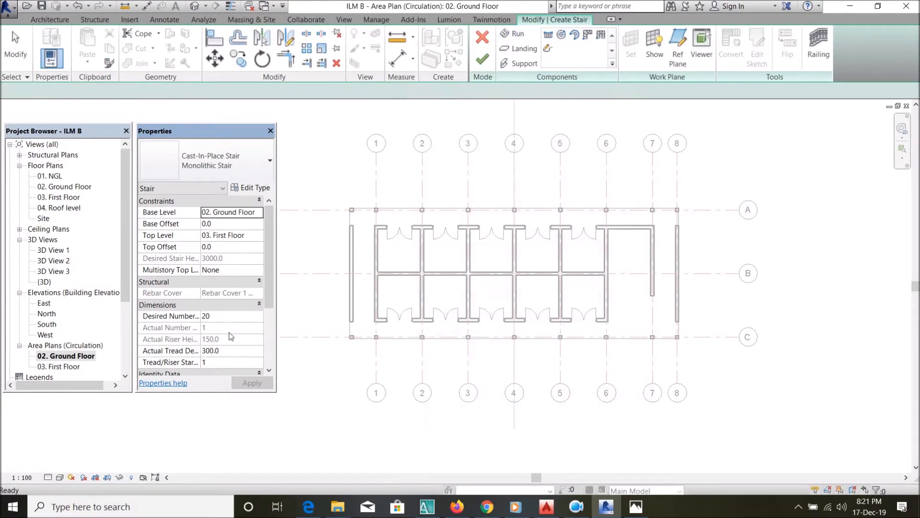
Step: Set the stair's top offset to 150 and apply it, keeping the base offset at 0
{"action": "left_click", "coordinate": [236, 247]}
{"action": "type", "text": "150"}
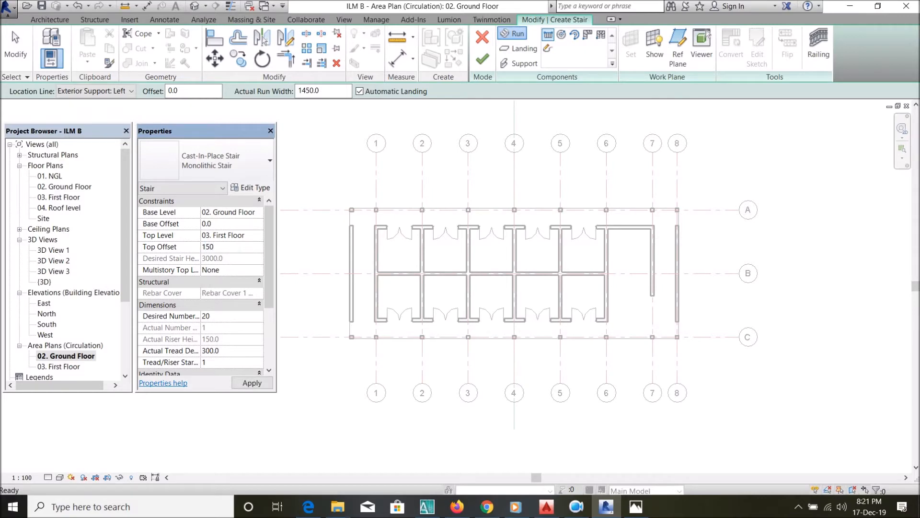
{"action": "left_click", "coordinate": [239, 225]}
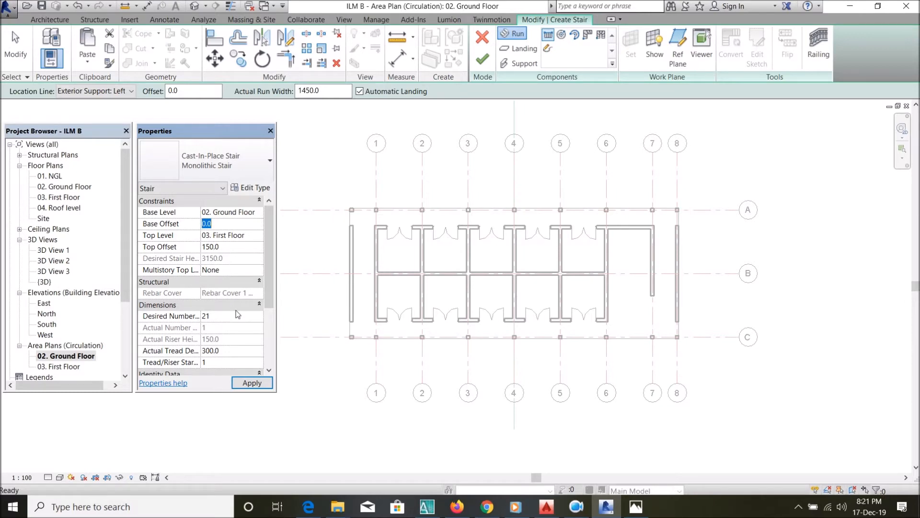
{"action": "left_click", "coordinate": [252, 383]}
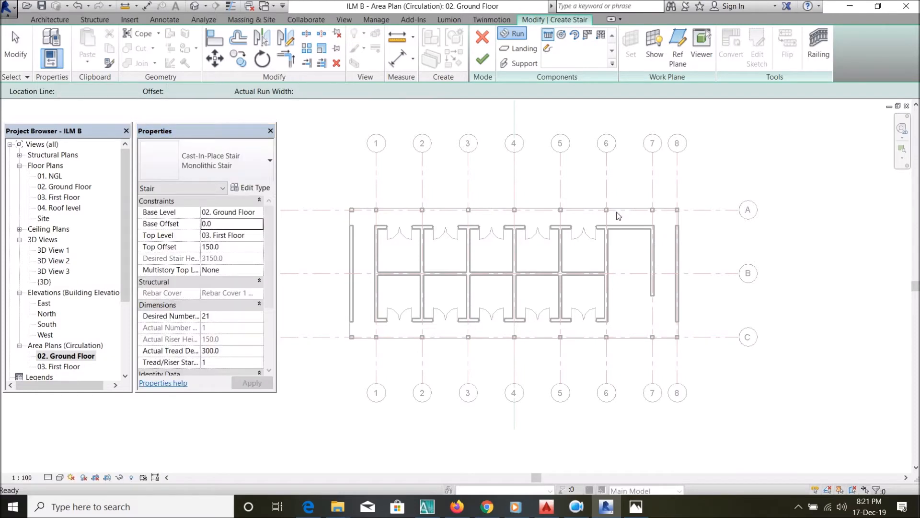
Step: With the location line at Exterior Support: Left, draw a straight first run about 3000 mm long up along the grid 6 wall
{"action": "scroll", "coordinate": [653, 261], "scroll_direction": "up", "scroll_amount": 2}
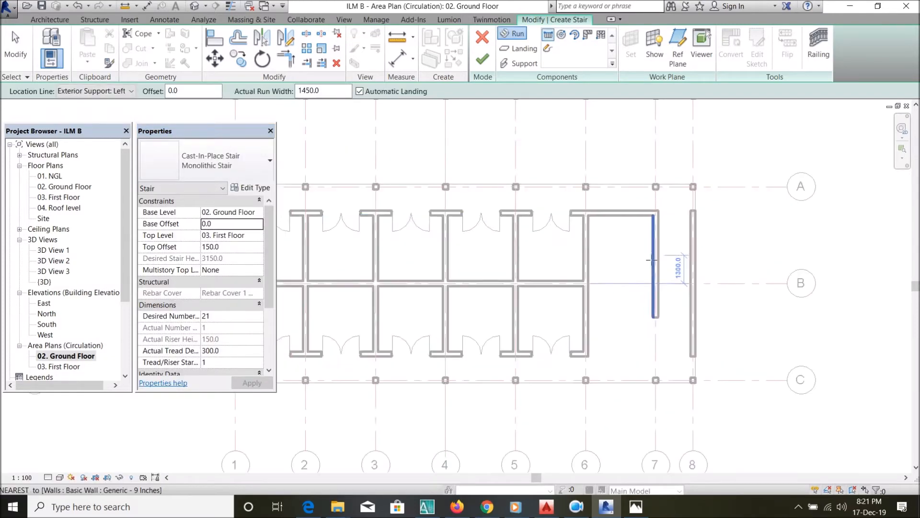
{"action": "left_click", "coordinate": [521, 41]}
{"action": "scroll", "coordinate": [668, 281], "scroll_direction": "up", "scroll_amount": 2}
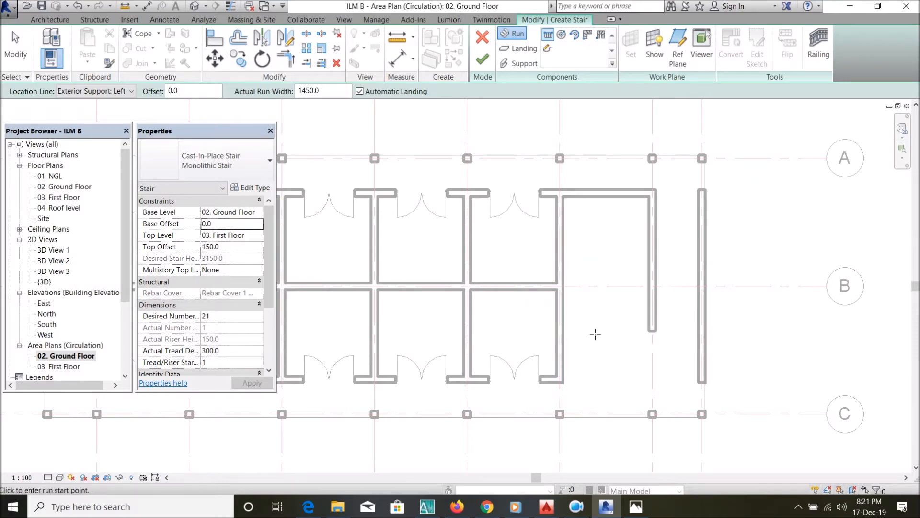
{"action": "left_click", "coordinate": [120, 92]}
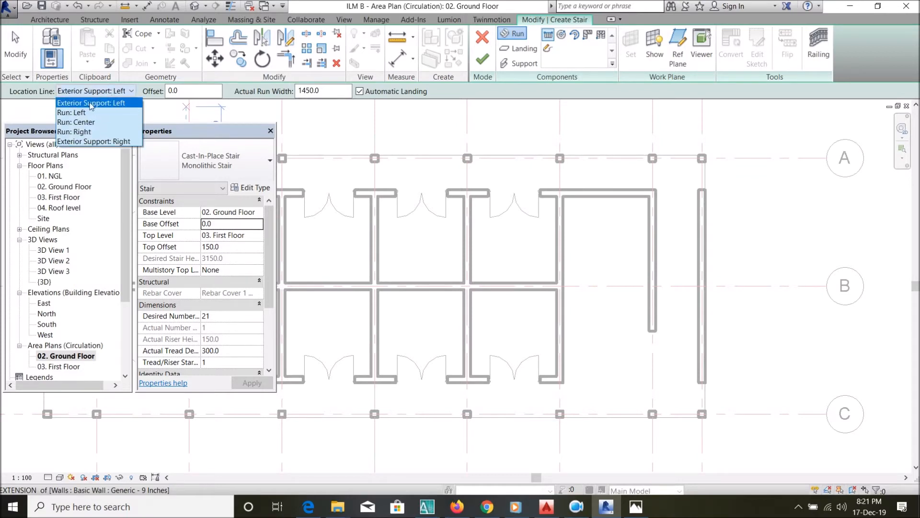
{"action": "left_click", "coordinate": [114, 104]}
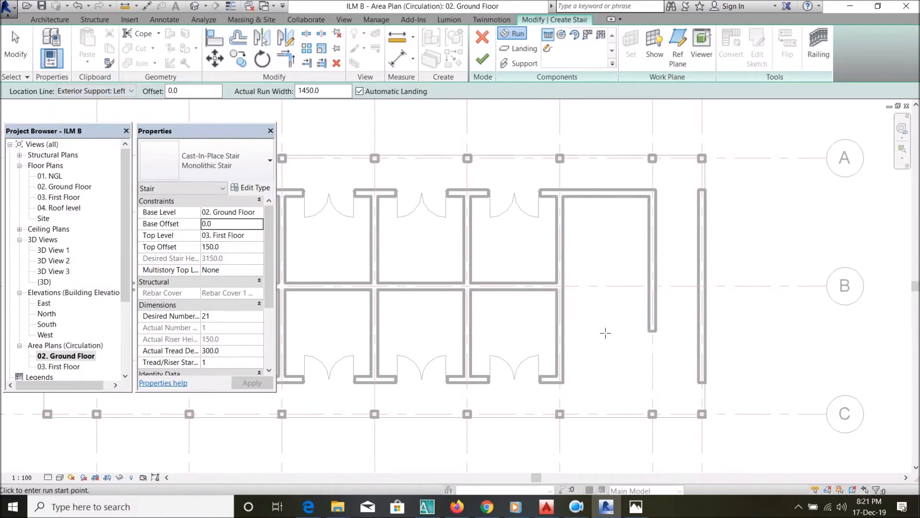
{"action": "left_click", "coordinate": [563, 328]}
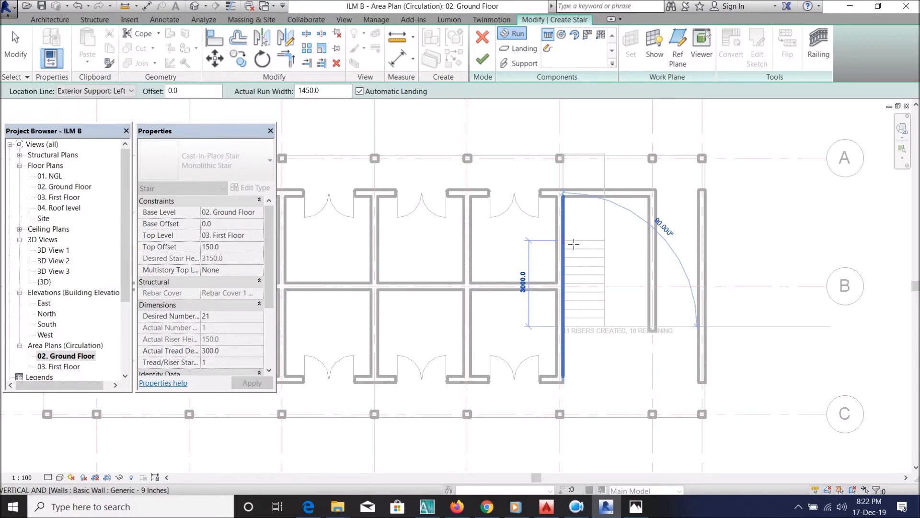
{"action": "left_click", "coordinate": [573, 244]}
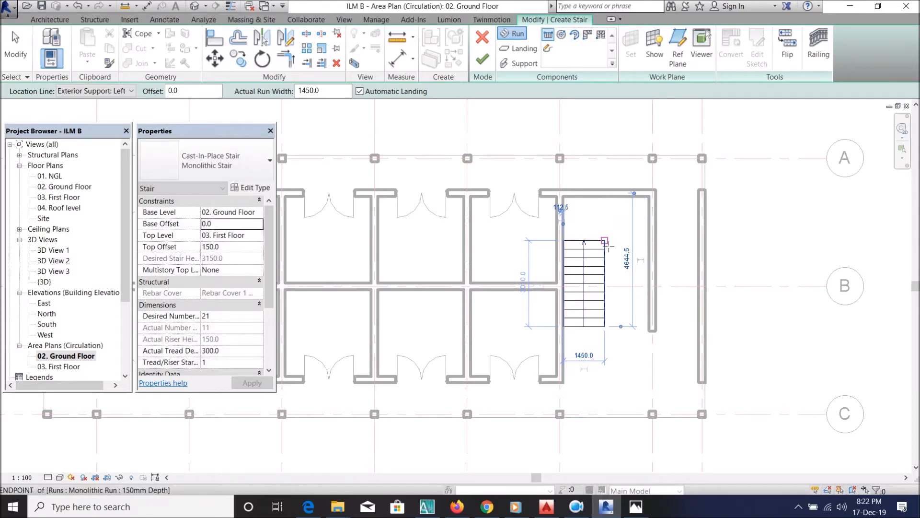
Step: Draw the second run back down along the grid 7 wall, level with the first run's end, using the remaining risers
{"action": "scroll", "coordinate": [605, 241], "scroll_direction": "up", "scroll_amount": 5}
{"action": "left_click", "coordinate": [748, 247]}
{"action": "scroll", "coordinate": [748, 247], "scroll_direction": "down", "scroll_amount": 5}
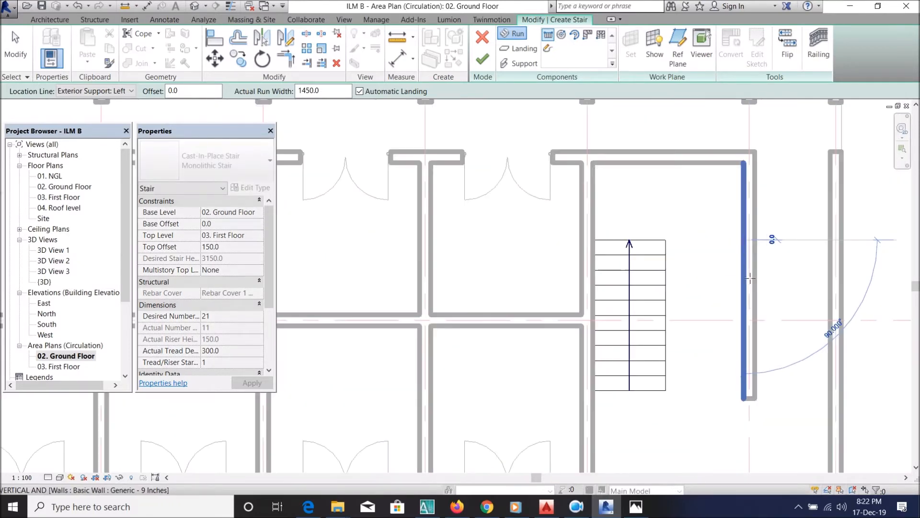
{"action": "left_click", "coordinate": [747, 378]}
Step: Select both runs and the landing and move the whole stair out of the stairwell to the area below the grid 7 wall
{"action": "scroll", "coordinate": [657, 150], "scroll_direction": "down", "scroll_amount": 1}
{"action": "left_click_drag", "start_coordinate": [562, 134], "coordinate": [799, 381]}
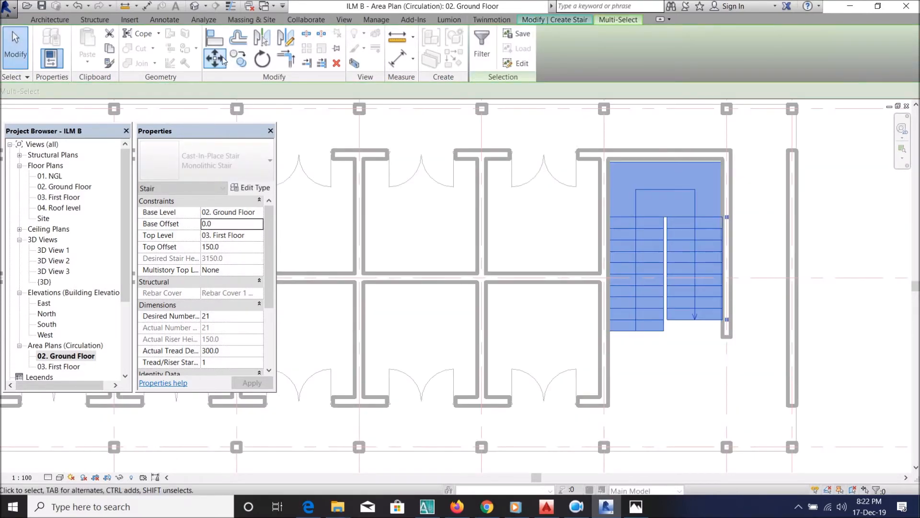
{"action": "left_click_drag", "start_coordinate": [780, 296], "coordinate": [779, 297]}
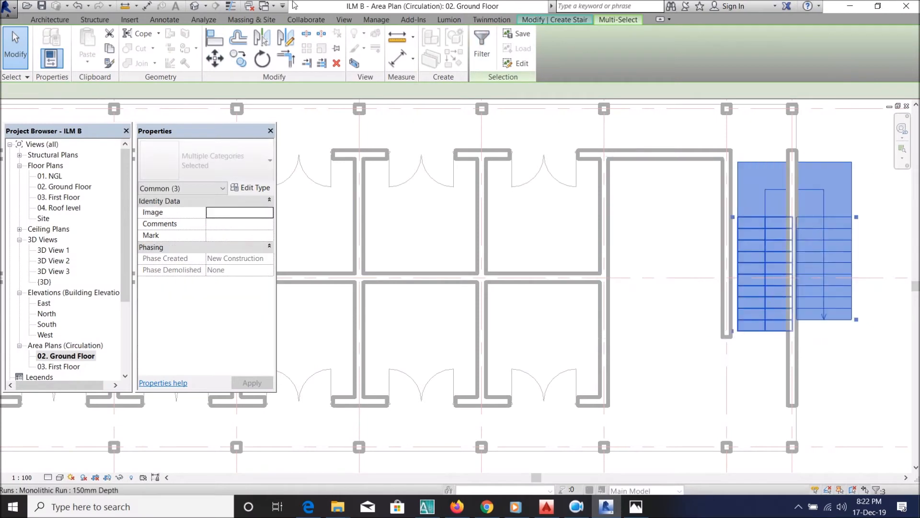
{"action": "left_click", "coordinate": [215, 58]}
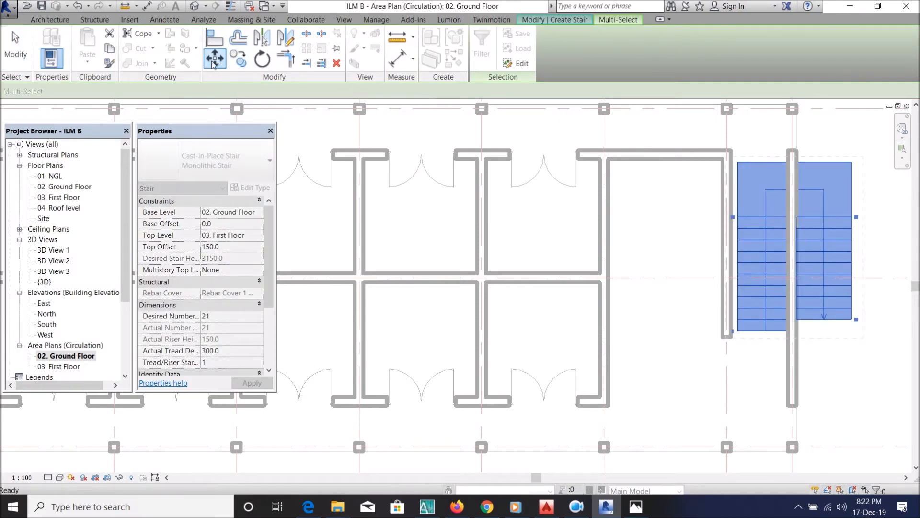
{"action": "left_click", "coordinate": [64, 91]}
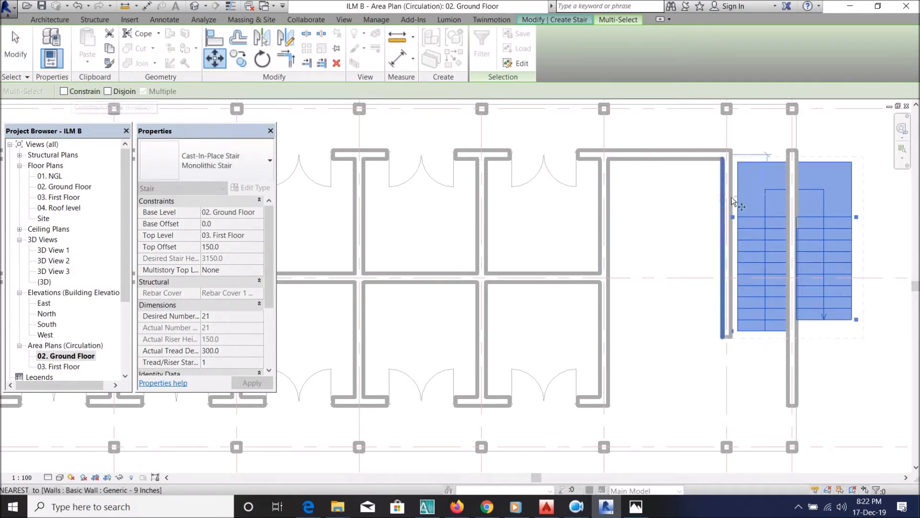
{"action": "left_click", "coordinate": [773, 197]}
{"action": "left_click", "coordinate": [689, 345]}
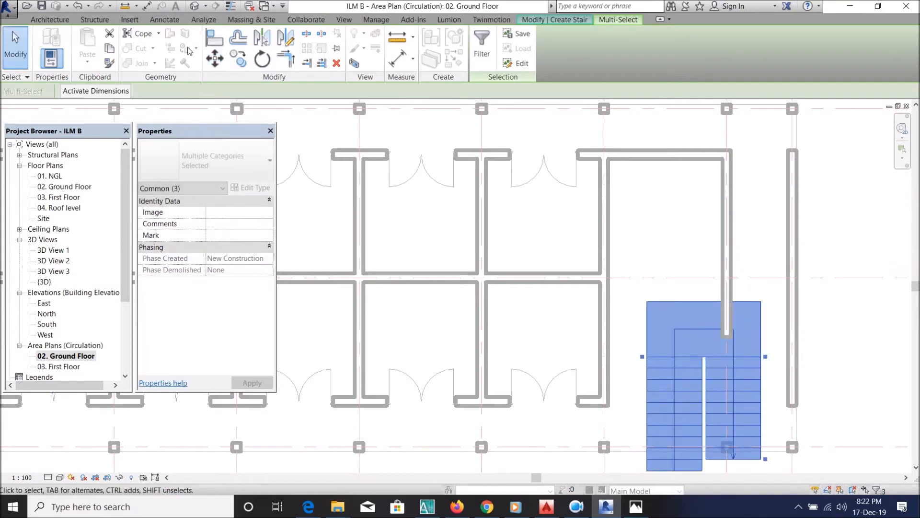
Step: Move the whole stair by its landing corner back into the stairwell, fitting it between the grid 6 and grid 7 walls
{"action": "left_click", "coordinate": [215, 58]}
{"action": "left_click", "coordinate": [647, 303]}
{"action": "scroll", "coordinate": [618, 178], "scroll_direction": "up", "scroll_amount": 3}
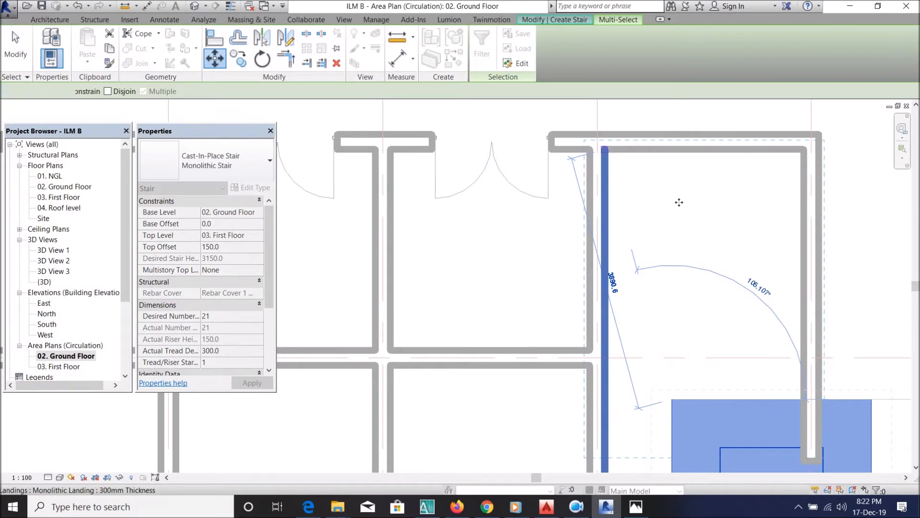
{"action": "scroll", "coordinate": [679, 202], "scroll_direction": "down", "scroll_amount": 3}
{"action": "left_click", "coordinate": [779, 231]}
{"action": "scroll", "coordinate": [571, 212], "scroll_direction": "down", "scroll_amount": 3}
{"action": "scroll", "coordinate": [673, 237], "scroll_direction": "up", "scroll_amount": 3}
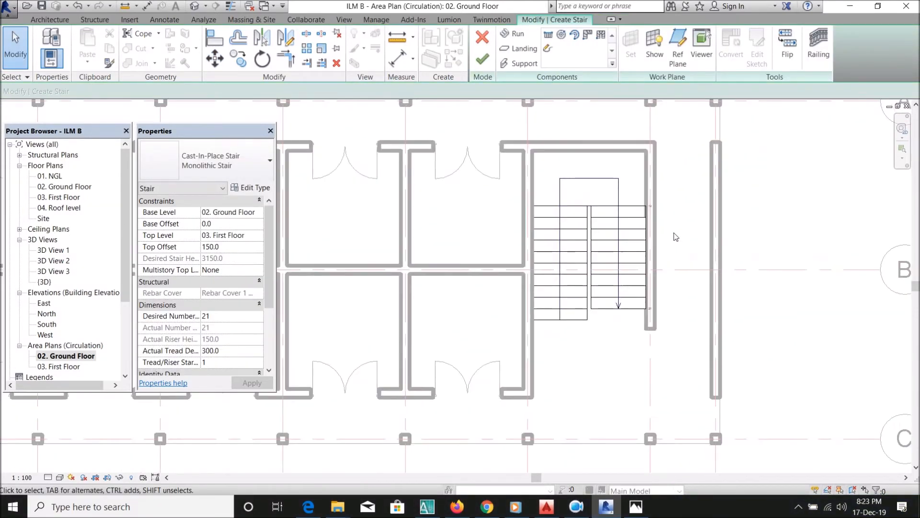
Step: Select the run along the grid 6 wall and flip the stair's direction
{"action": "left_click", "coordinate": [635, 224]}
{"action": "left_click", "coordinate": [591, 344]}
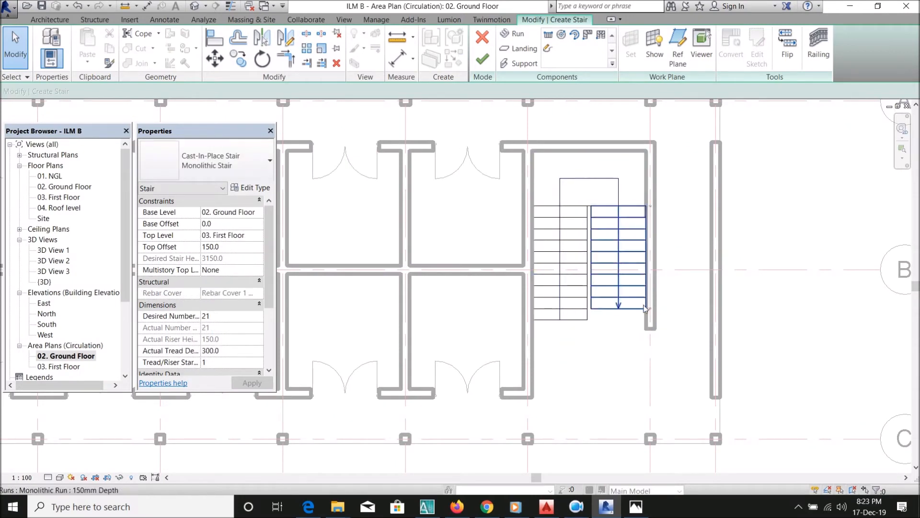
{"action": "left_click", "coordinate": [560, 263]}
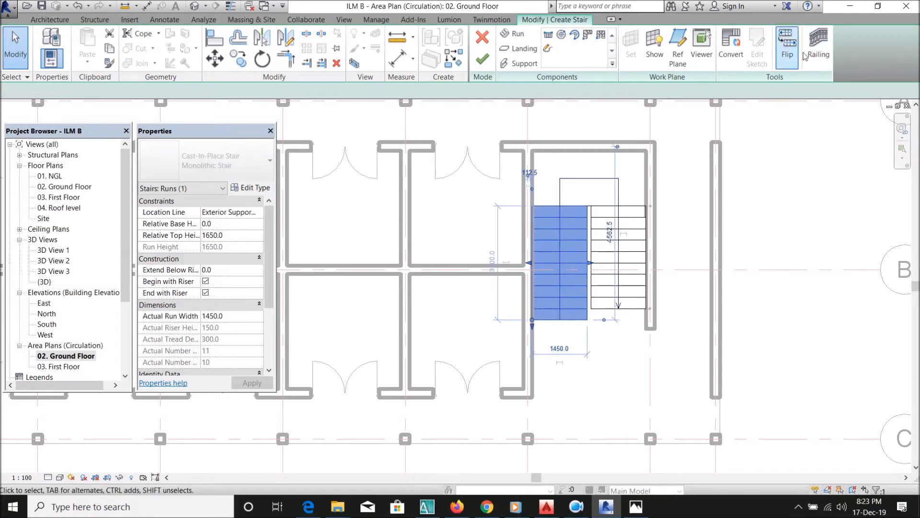
{"action": "left_click", "coordinate": [788, 46]}
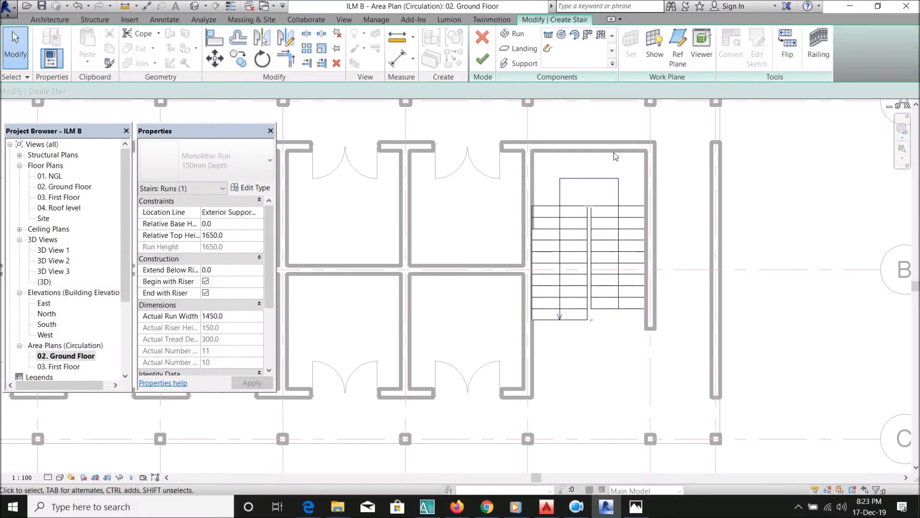
Step: Undo the last direction flip and finish the stair
{"action": "key", "text": "ctrl+z"}
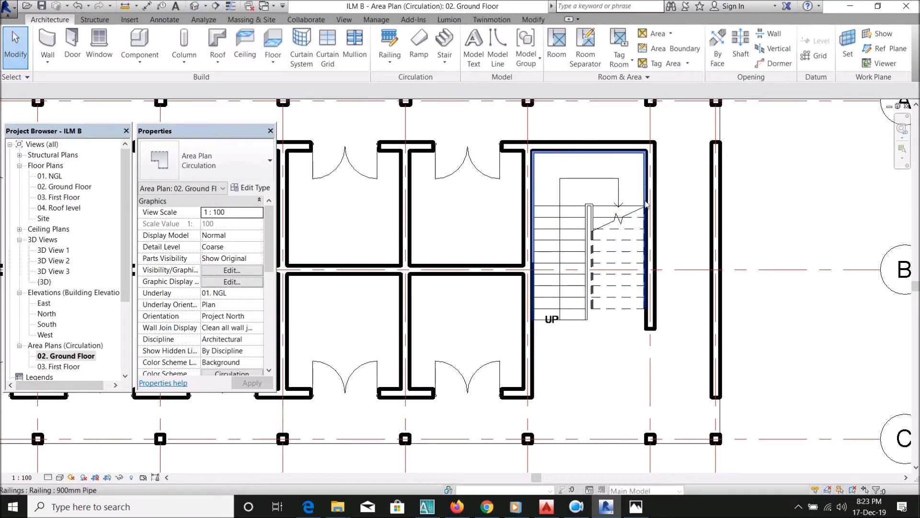
{"action": "scroll", "coordinate": [642, 180], "scroll_direction": "up", "scroll_amount": 2}
{"action": "scroll", "coordinate": [492, 205], "scroll_direction": "down", "scroll_amount": 3}
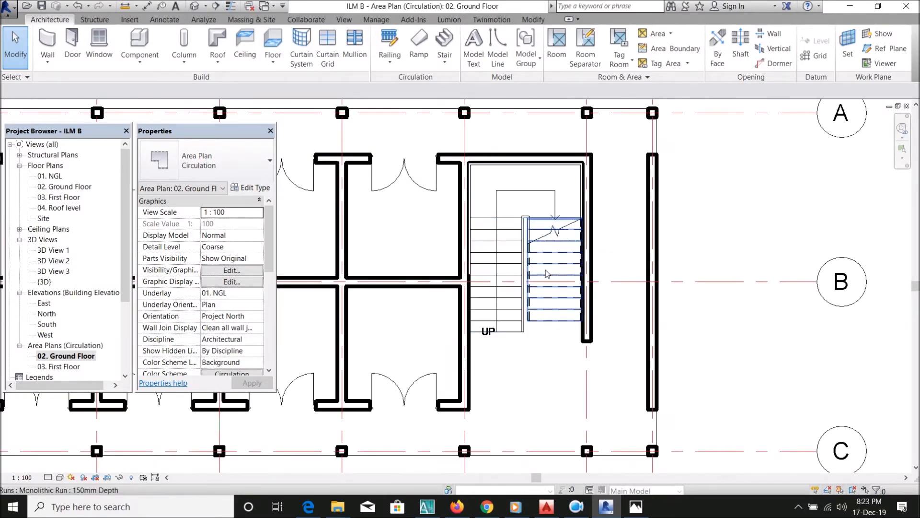
Step: Examine the finished stair in the 3D view from the building's front and from above the stairwell
{"action": "scroll", "coordinate": [546, 268], "scroll_direction": "up", "scroll_amount": 2}
{"action": "left_click", "coordinate": [195, 6]}
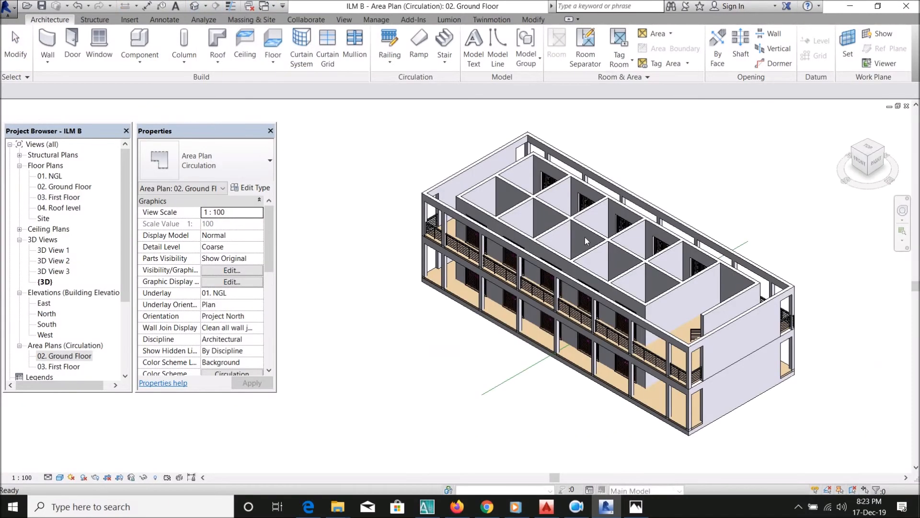
{"action": "middle_click_drag", "start_coordinate": [736, 350], "coordinate": [829, 218], "text": "shift"}
{"action": "scroll", "coordinate": [781, 312], "scroll_direction": "up", "scroll_amount": 2}
{"action": "middle_click_drag", "start_coordinate": [781, 312], "coordinate": [669, 305], "text": "shift"}
{"action": "scroll", "coordinate": [669, 305], "scroll_direction": "up", "scroll_amount": 5}
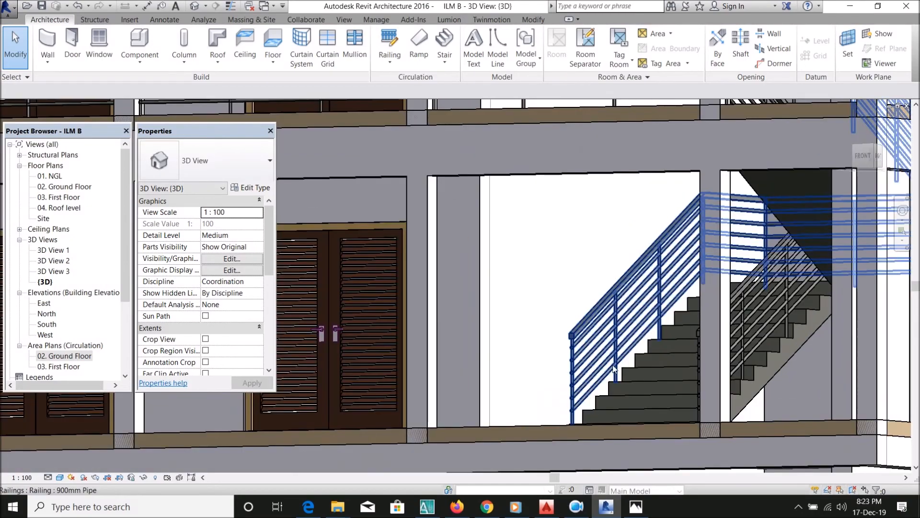
{"action": "scroll", "coordinate": [623, 321], "scroll_direction": "down", "scroll_amount": 3}
{"action": "middle_click_drag", "start_coordinate": [619, 337], "coordinate": [624, 424], "text": "shift"}
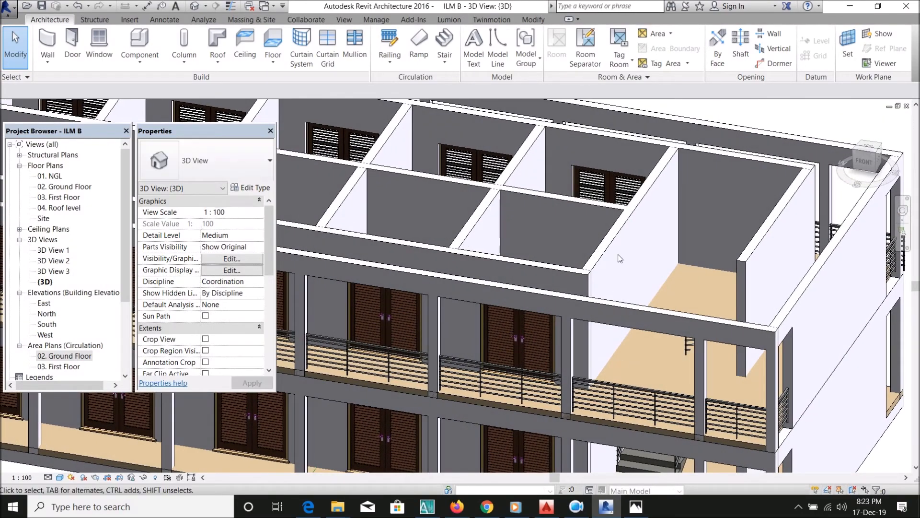
{"action": "scroll", "coordinate": [647, 263], "scroll_direction": "down", "scroll_amount": 3}
{"action": "middle_click_drag", "start_coordinate": [715, 271], "coordinate": [723, 336], "text": "shift"}
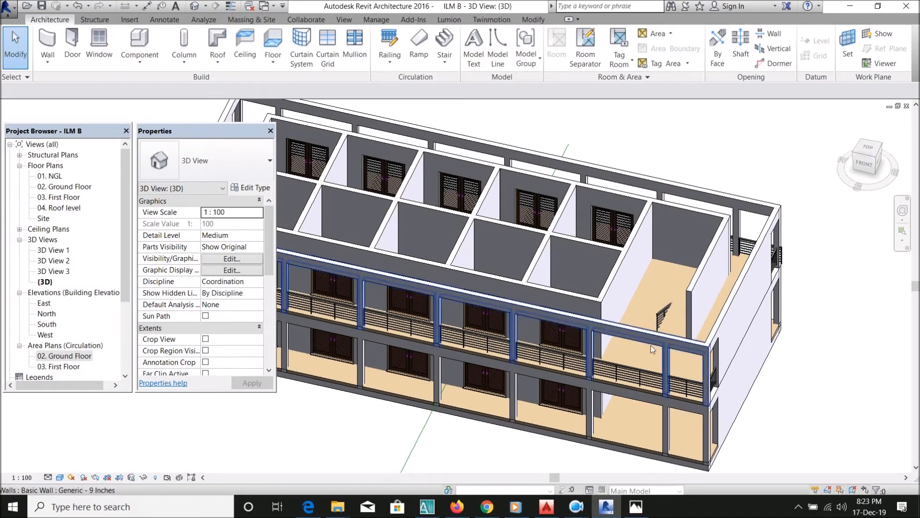
Step: Open the first-floor slab's boundary for editing and switch to the 03. First Floor circulation area plan
{"action": "left_click", "coordinate": [631, 386]}
{"action": "scroll", "coordinate": [743, 286], "scroll_direction": "up", "scroll_amount": 2}
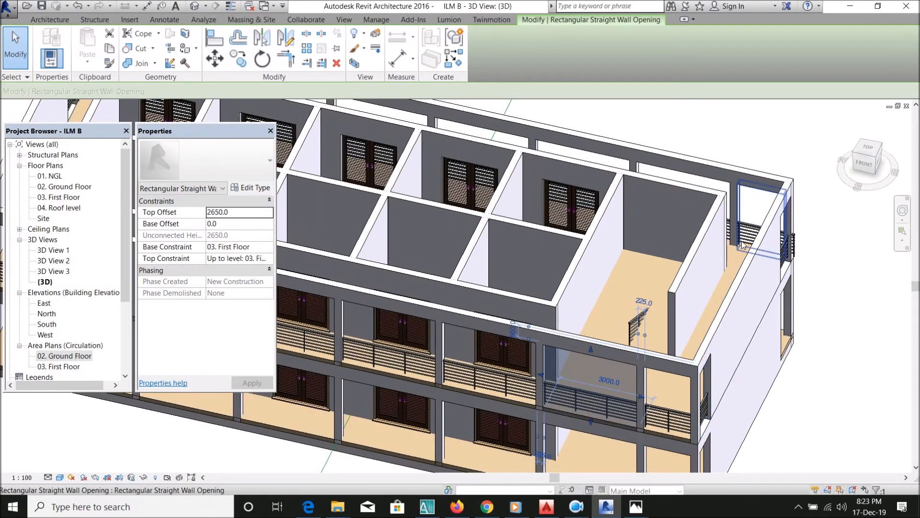
{"action": "key", "text": "Escape"}
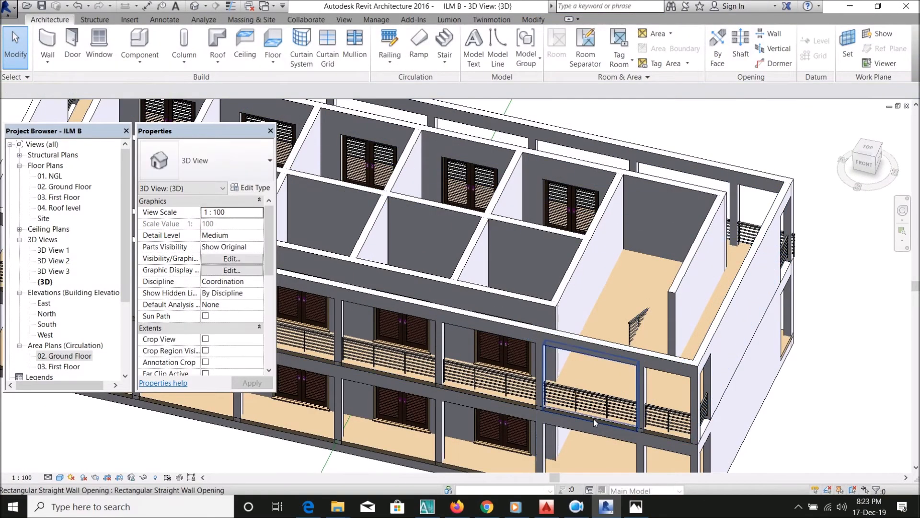
{"action": "left_click", "coordinate": [662, 435]}
{"action": "scroll", "coordinate": [608, 433], "scroll_direction": "up", "scroll_amount": 4}
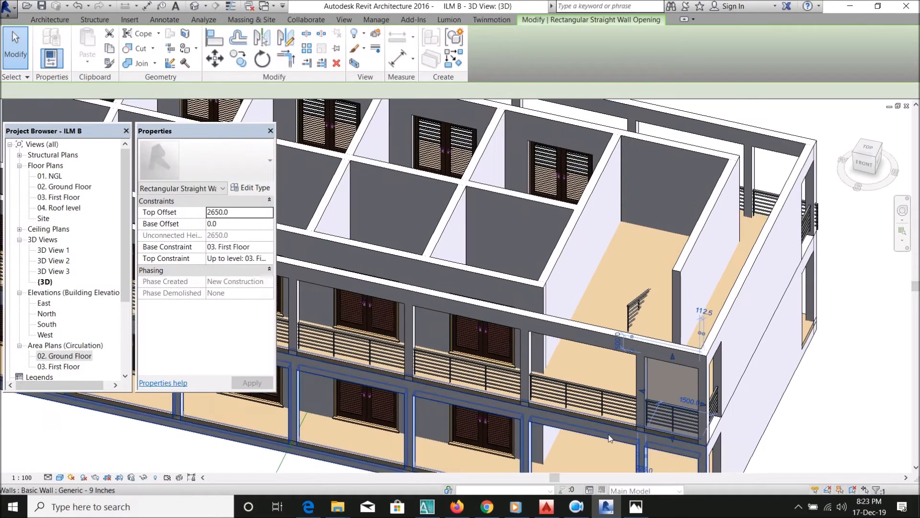
{"action": "left_click", "coordinate": [597, 398]}
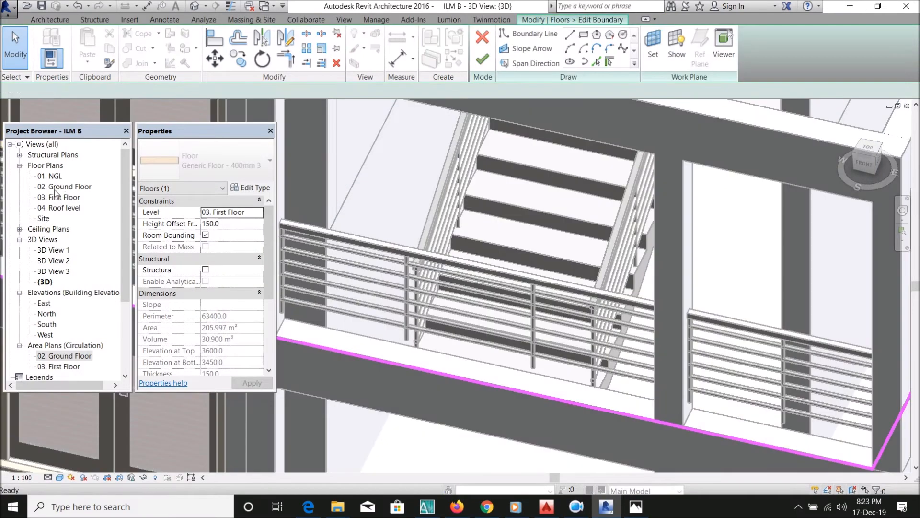
{"action": "double_click", "coordinate": [57, 196]}
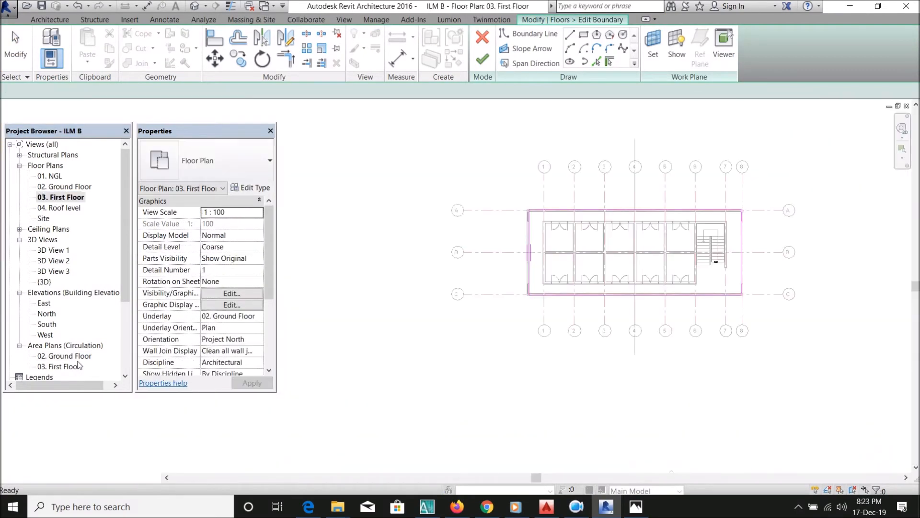
{"action": "double_click", "coordinate": [59, 366]}
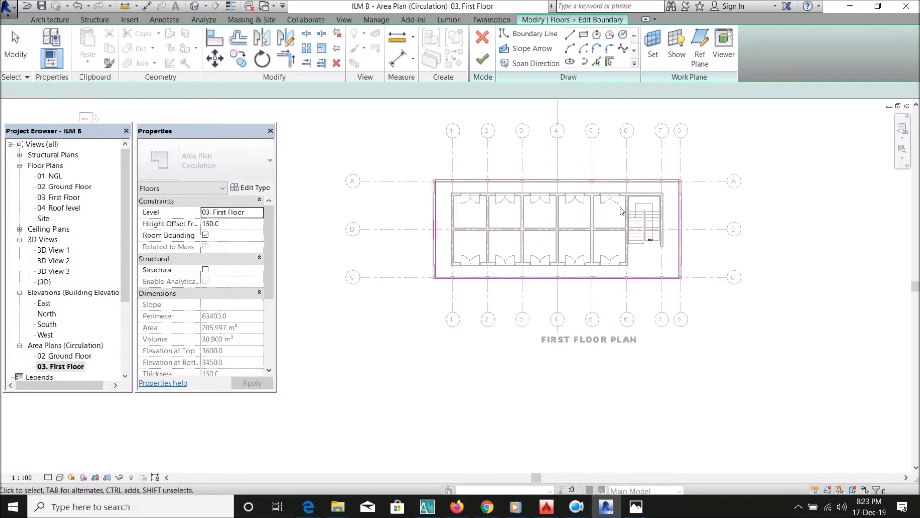
Step: Sketch slab boundary lines down the grid 7 wall's inner face and along the stepped stair edge to the grid 6 wall
{"action": "scroll", "coordinate": [709, 225], "scroll_direction": "up", "scroll_amount": 5}
{"action": "left_click", "coordinate": [571, 35]}
{"action": "scroll", "coordinate": [675, 161], "scroll_direction": "up", "scroll_amount": 2}
{"action": "left_click", "coordinate": [675, 161]}
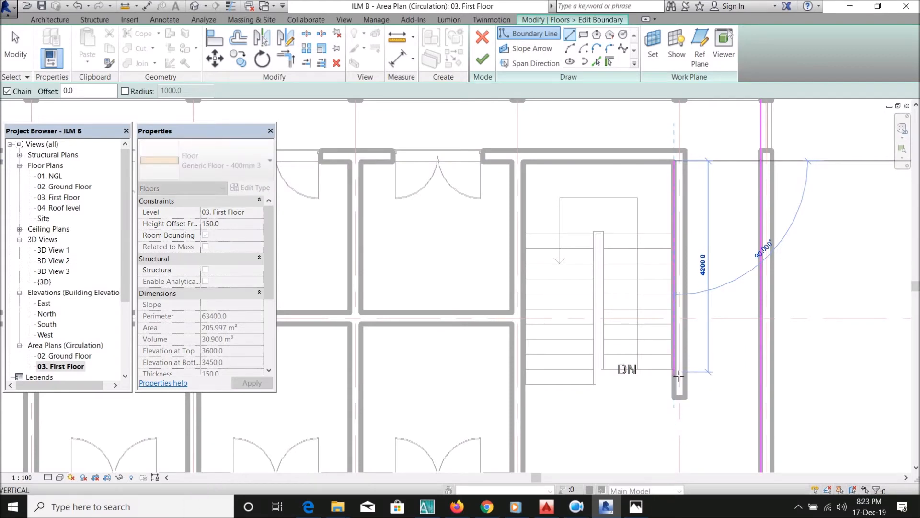
{"action": "left_click", "coordinate": [611, 377]}
{"action": "scroll", "coordinate": [601, 374], "scroll_direction": "up", "scroll_amount": 2}
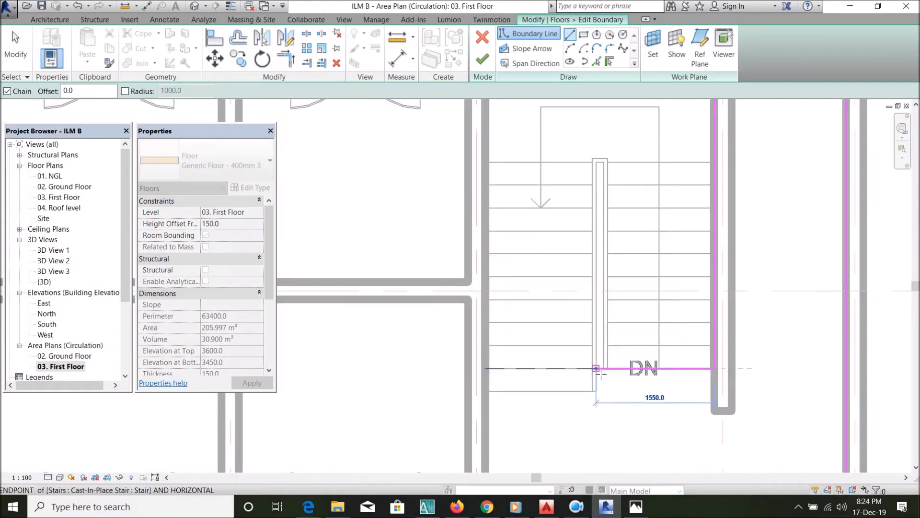
{"action": "left_click", "coordinate": [596, 391]}
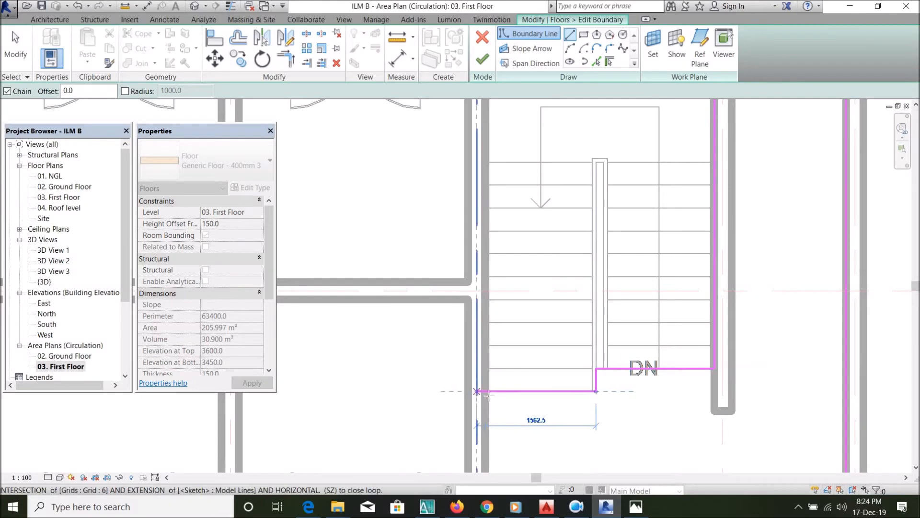
{"action": "left_click", "coordinate": [490, 393]}
Step: Close the stair opening along the stairwell's back and grid 6 walls, and finish the slab boundary without attaching walls to its bottom
{"action": "scroll", "coordinate": [491, 394], "scroll_direction": "down", "scroll_amount": 2}
{"action": "scroll", "coordinate": [485, 388], "scroll_direction": "down", "scroll_amount": 2}
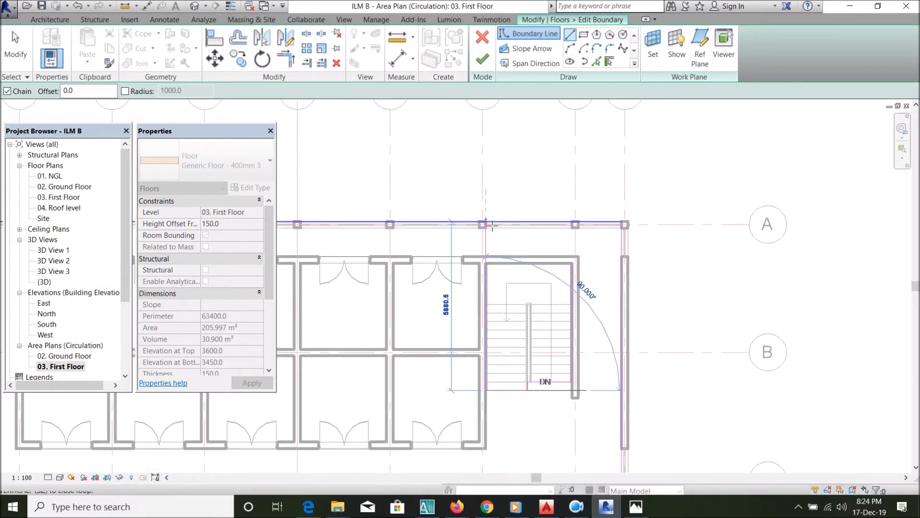
{"action": "scroll", "coordinate": [493, 270], "scroll_direction": "up", "scroll_amount": 2}
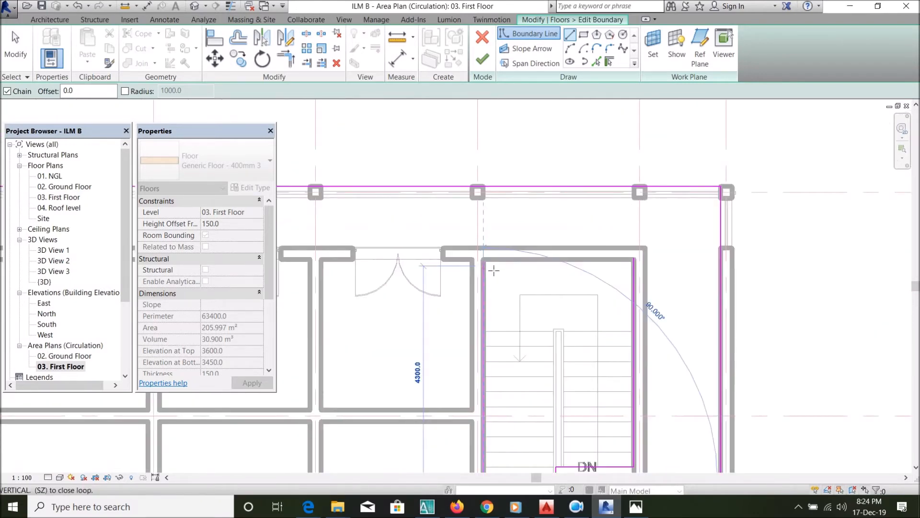
{"action": "key", "text": "Escape"}
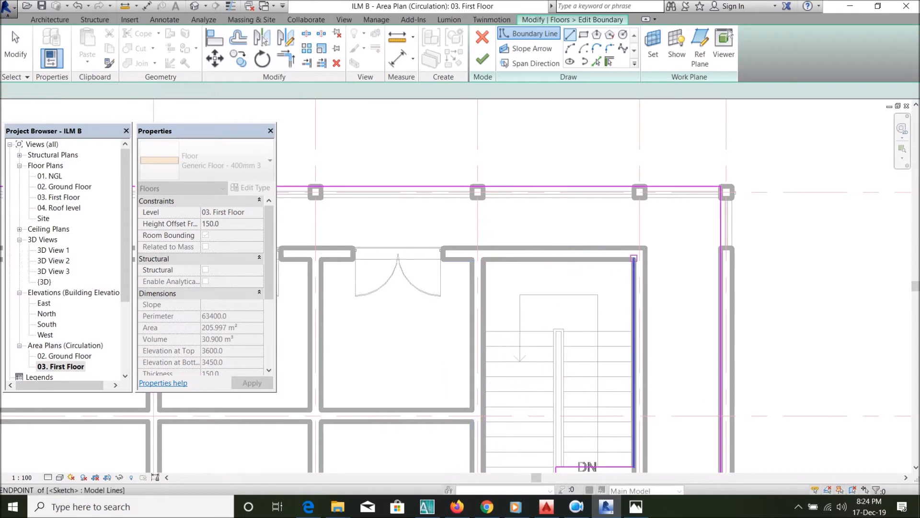
{"action": "left_click", "coordinate": [483, 267]}
{"action": "left_click", "coordinate": [484, 262]}
{"action": "scroll", "coordinate": [483, 261], "scroll_direction": "down", "scroll_amount": 2}
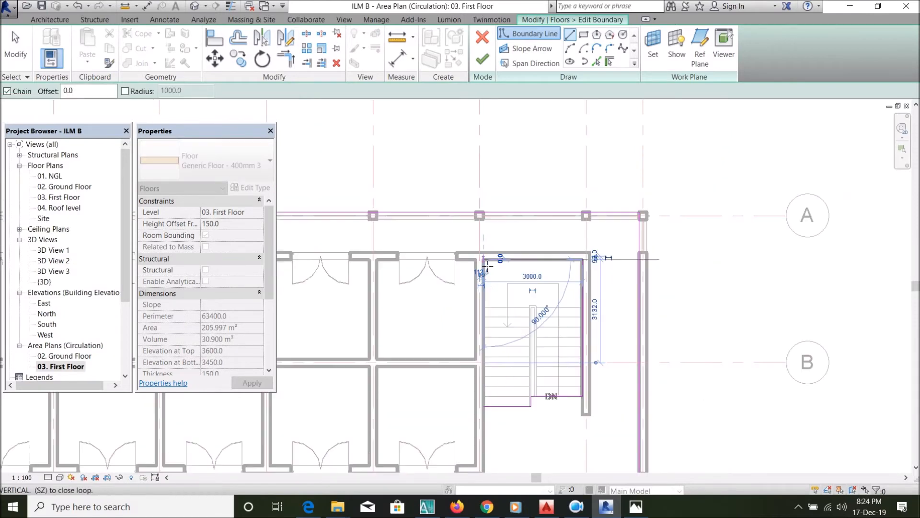
{"action": "left_click", "coordinate": [485, 406]}
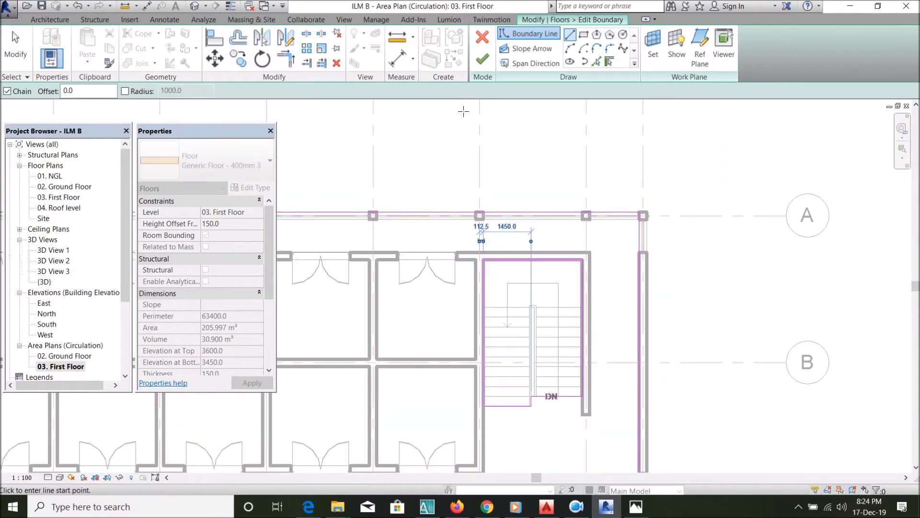
{"action": "left_click", "coordinate": [482, 58]}
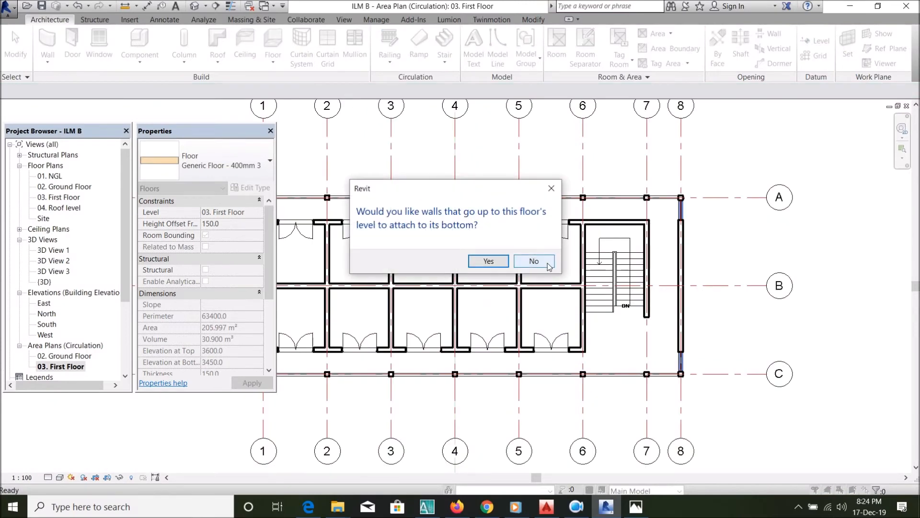
{"action": "left_click", "coordinate": [535, 260]}
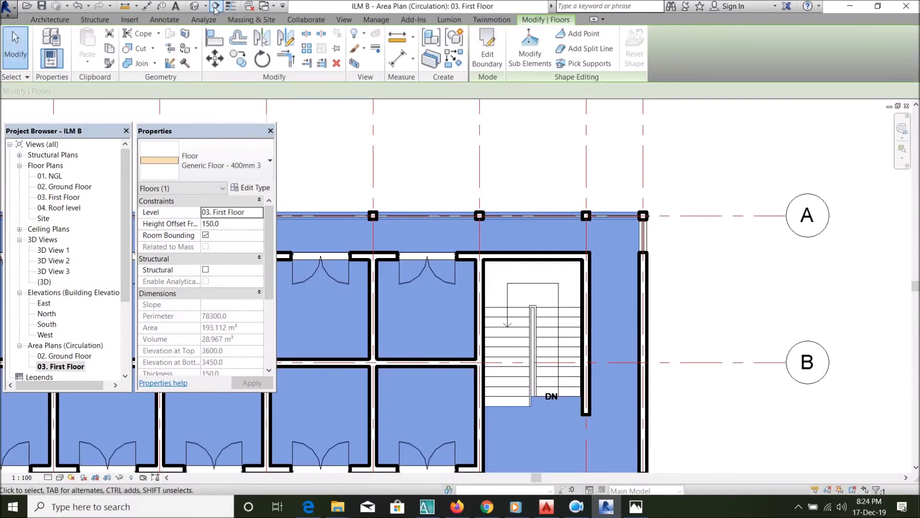
Step: Examine the new slab opening above the stair in the 3D view from several angles
{"action": "left_click", "coordinate": [192, 7]}
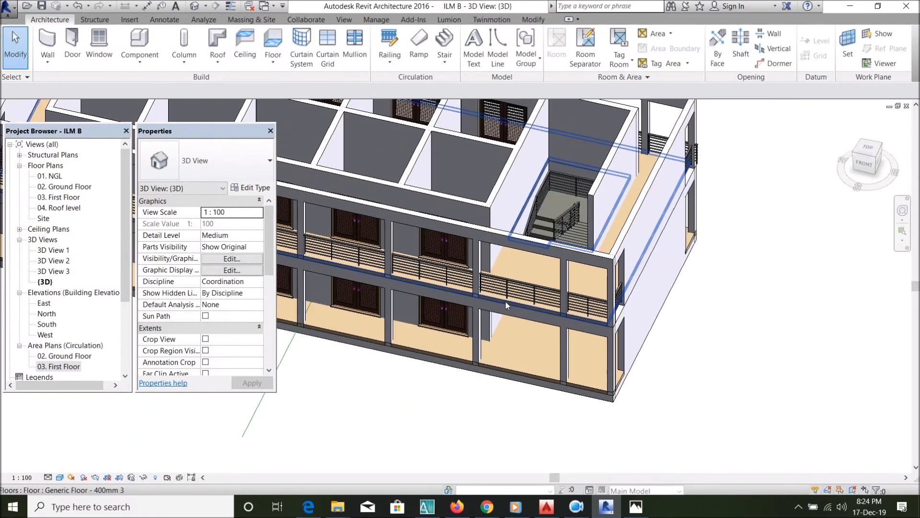
{"action": "scroll", "coordinate": [505, 301], "scroll_direction": "down", "scroll_amount": 1}
{"action": "middle_click_drag", "start_coordinate": [582, 244], "coordinate": [814, 311], "text": "shift"}
{"action": "scroll", "coordinate": [604, 314], "scroll_direction": "down", "scroll_amount": 2}
{"action": "scroll", "coordinate": [591, 115], "scroll_direction": "up", "scroll_amount": 5}
{"action": "middle_click_drag", "start_coordinate": [579, 246], "coordinate": [496, 231], "text": "shift"}
{"action": "scroll", "coordinate": [538, 154], "scroll_direction": "down", "scroll_amount": 3}
{"action": "scroll", "coordinate": [594, 240], "scroll_direction": "down", "scroll_amount": 1}
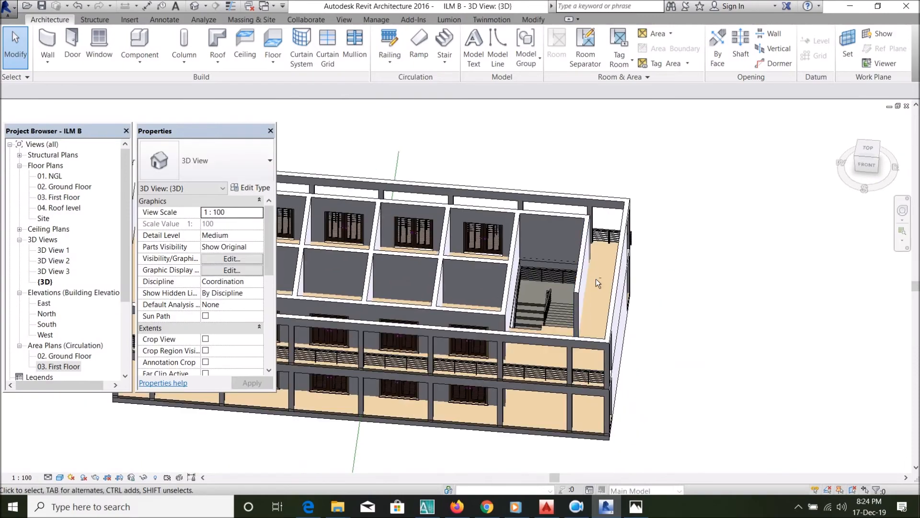
Step: Delete the stair's outer railing that runs along the stairwell walls
{"action": "middle_click_drag", "start_coordinate": [598, 281], "coordinate": [527, 304], "text": "shift"}
{"action": "scroll", "coordinate": [527, 304], "scroll_direction": "down", "scroll_amount": 1}
{"action": "scroll", "coordinate": [555, 221], "scroll_direction": "up", "scroll_amount": 6}
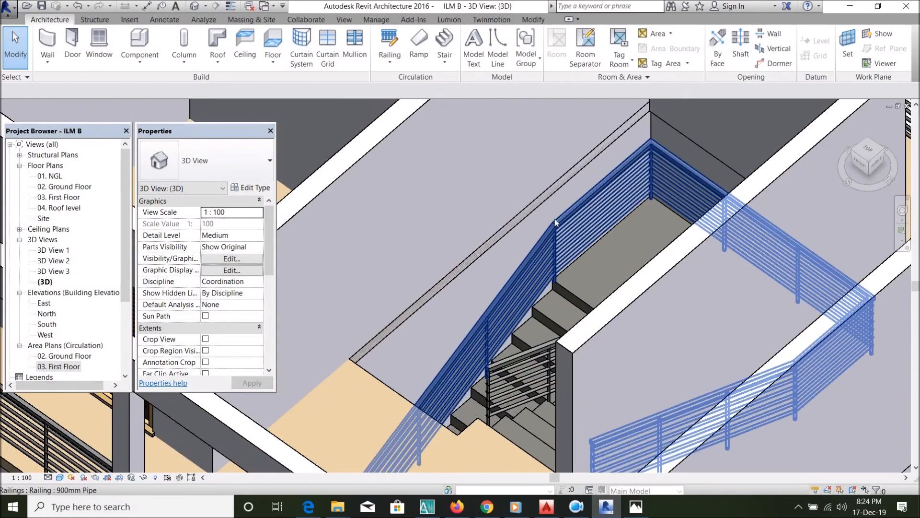
{"action": "left_click", "coordinate": [562, 218]}
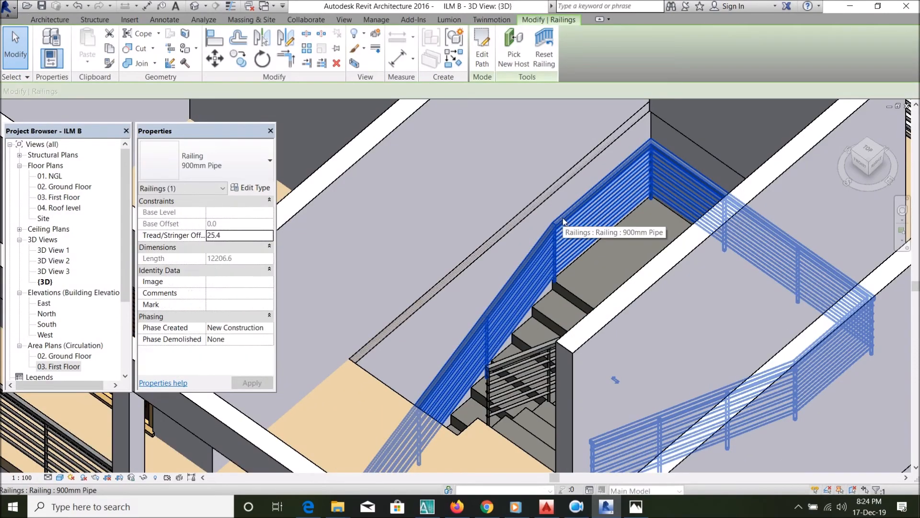
{"action": "key", "text": "Escape"}
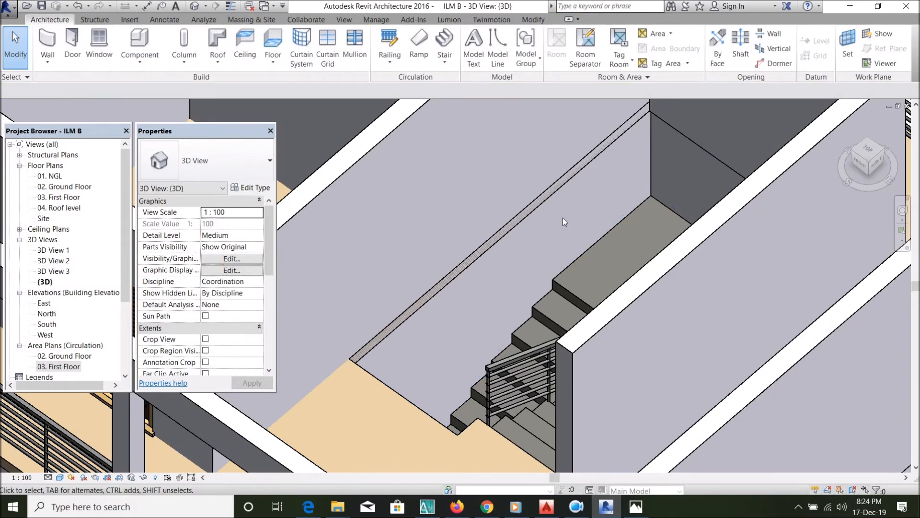
Step: Inspect the stair from above and from the front, and undo the deletion of the outer railing
{"action": "scroll", "coordinate": [568, 203], "scroll_direction": "down", "scroll_amount": 4}
{"action": "middle_click_drag", "start_coordinate": [495, 278], "coordinate": [558, 302], "text": "shift"}
{"action": "scroll", "coordinate": [376, 387], "scroll_direction": "down", "scroll_amount": 2}
{"action": "scroll", "coordinate": [657, 154], "scroll_direction": "up", "scroll_amount": 4}
{"action": "scroll", "coordinate": [550, 296], "scroll_direction": "down", "scroll_amount": 2}
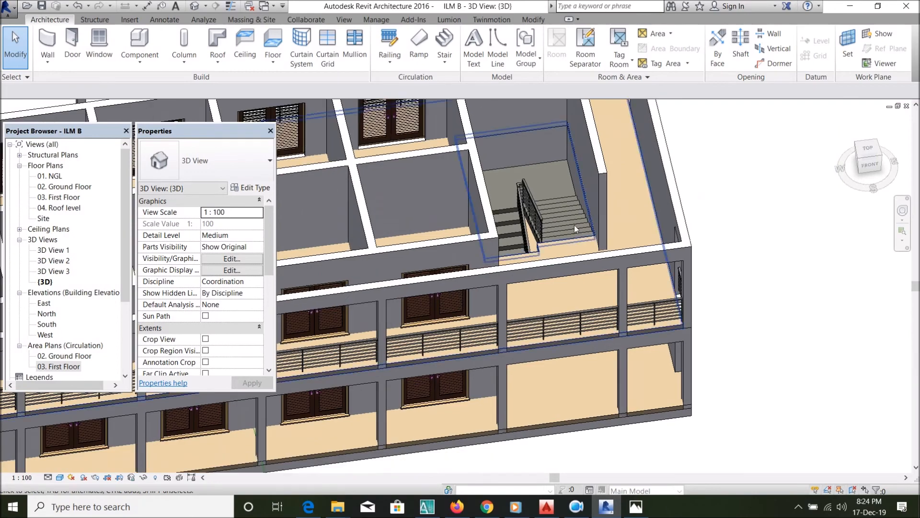
{"action": "middle_click_drag", "start_coordinate": [538, 267], "coordinate": [529, 129], "text": "shift"}
{"action": "middle_click_drag", "start_coordinate": [602, 441], "coordinate": [486, 304], "text": "shift"}
{"action": "scroll", "coordinate": [508, 300], "scroll_direction": "up", "scroll_amount": 2}
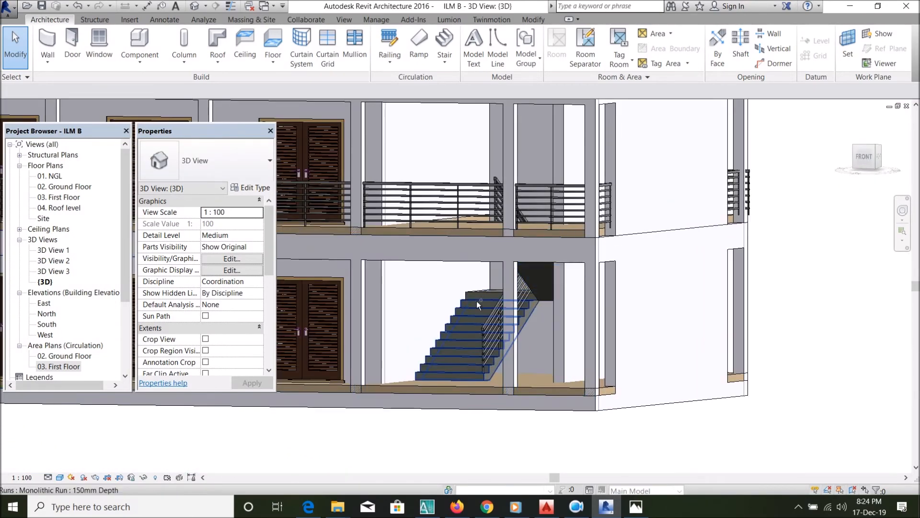
{"action": "scroll", "coordinate": [483, 372], "scroll_direction": "up", "scroll_amount": 3}
{"action": "scroll", "coordinate": [480, 373], "scroll_direction": "down", "scroll_amount": 5}
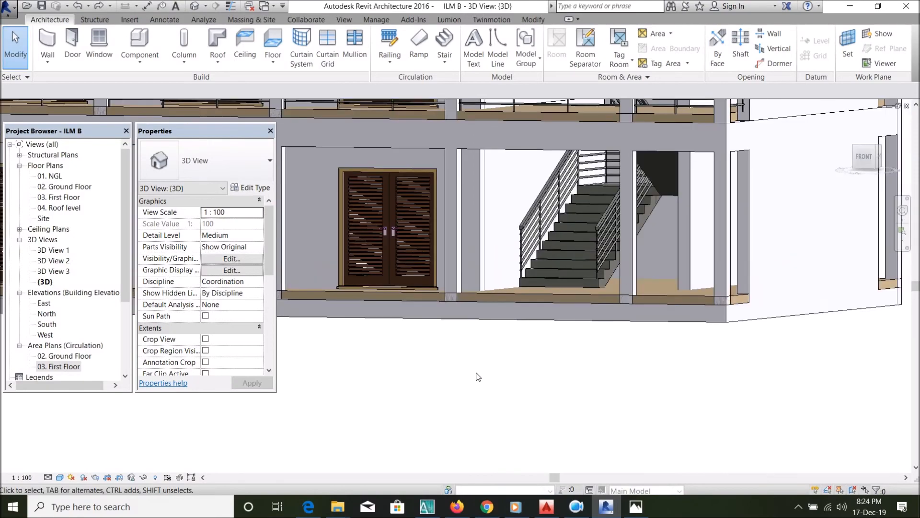
Step: Select the stair and review its type parameters, leaving the Monolithic Stair type unchanged
{"action": "middle_click_drag", "start_coordinate": [479, 373], "coordinate": [447, 396], "text": "shift"}
{"action": "scroll", "coordinate": [486, 346], "scroll_direction": "up", "scroll_amount": 3}
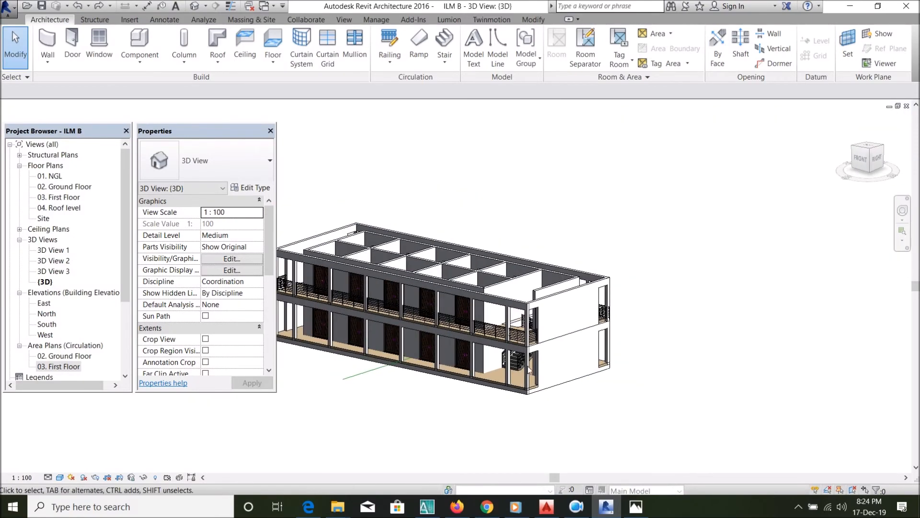
{"action": "scroll", "coordinate": [551, 374], "scroll_direction": "up", "scroll_amount": 5}
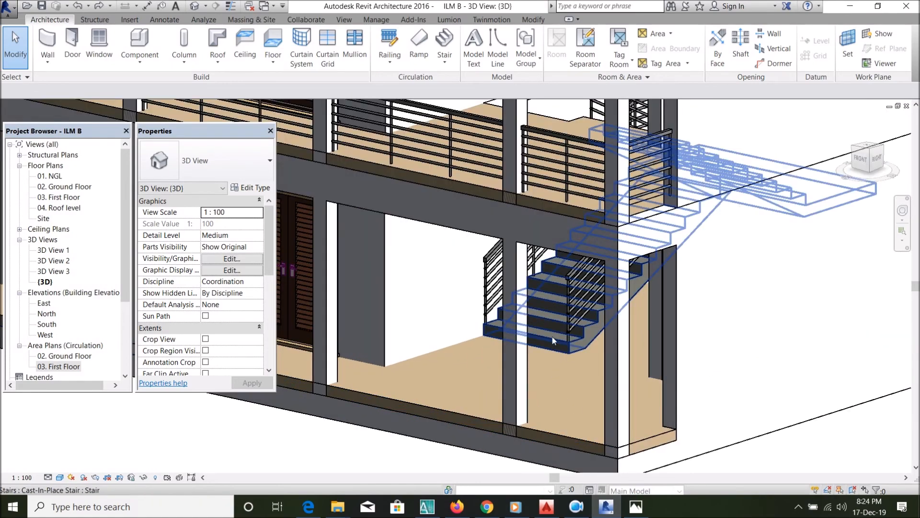
{"action": "scroll", "coordinate": [463, 415], "scroll_direction": "down", "scroll_amount": 1}
{"action": "middle_click_drag", "start_coordinate": [468, 376], "coordinate": [489, 391], "text": "shift"}
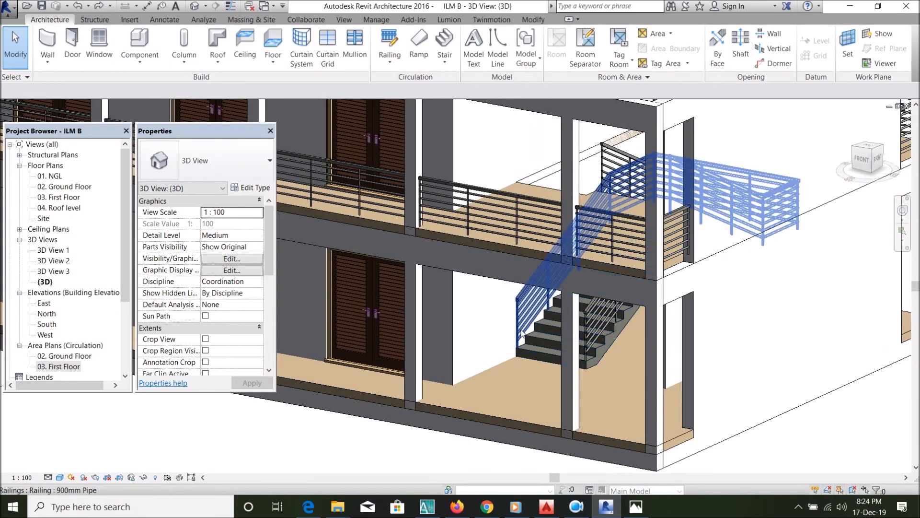
{"action": "left_click", "coordinate": [533, 348]}
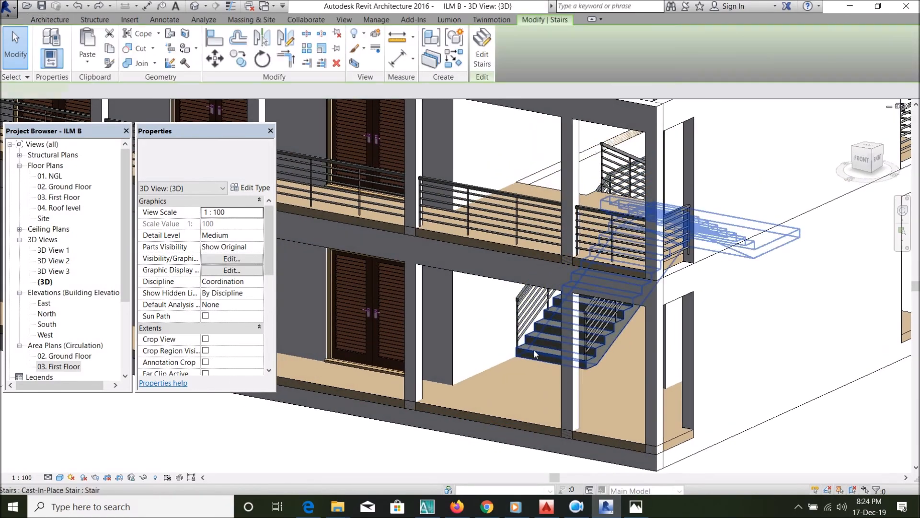
{"action": "left_click", "coordinate": [254, 189]}
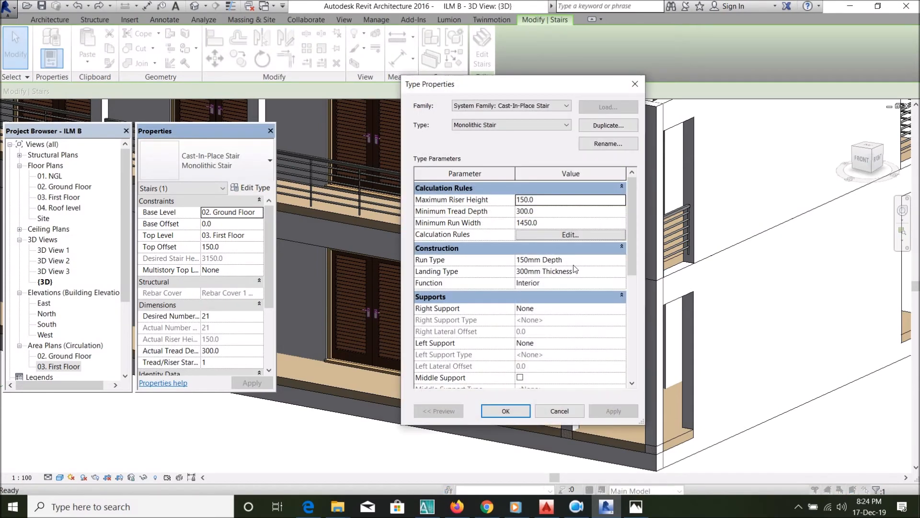
{"action": "scroll", "coordinate": [558, 337], "scroll_direction": "down", "scroll_amount": 5}
{"action": "scroll", "coordinate": [559, 337], "scroll_direction": "up", "scroll_amount": 5}
{"action": "scroll", "coordinate": [571, 329], "scroll_direction": "down", "scroll_amount": 6}
{"action": "left_click", "coordinate": [635, 84]}
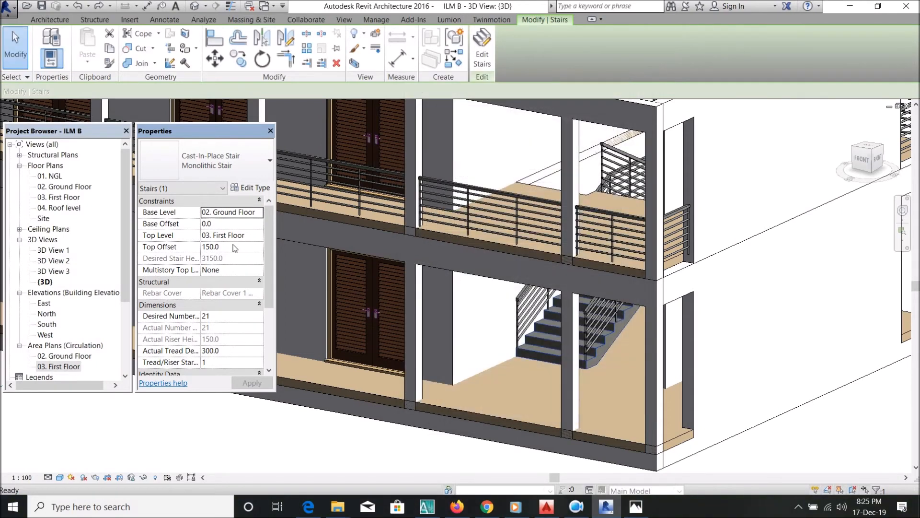
Step: Review the stair's instance properties and deselect the stair
{"action": "scroll", "coordinate": [234, 248], "scroll_direction": "down", "scroll_amount": 4}
{"action": "scroll", "coordinate": [235, 285], "scroll_direction": "up", "scroll_amount": 4}
{"action": "left_click", "coordinate": [779, 318]}
{"action": "scroll", "coordinate": [687, 341], "scroll_direction": "down", "scroll_amount": 4}
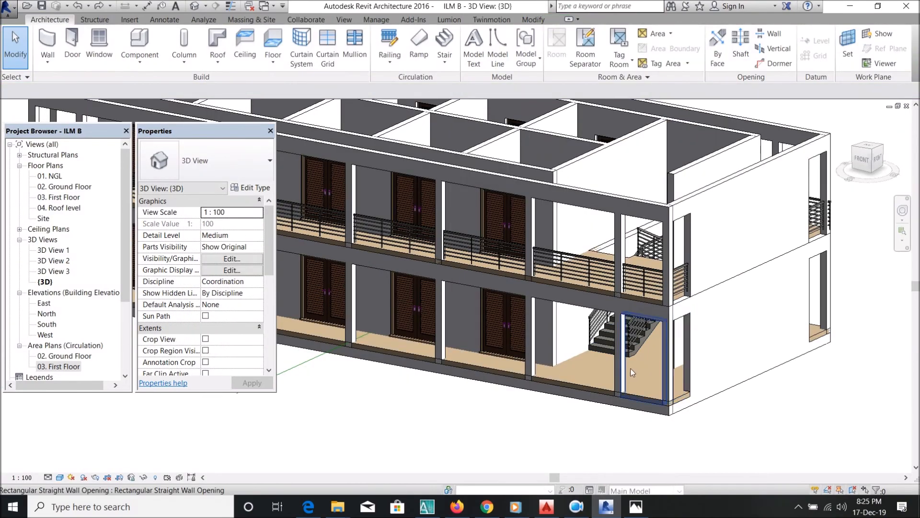
Step: Inspect the stair and the ground-floor and first-floor openings around it from several angles in the 3D view
{"action": "middle_click_drag", "start_coordinate": [673, 375], "coordinate": [696, 382], "text": "shift"}
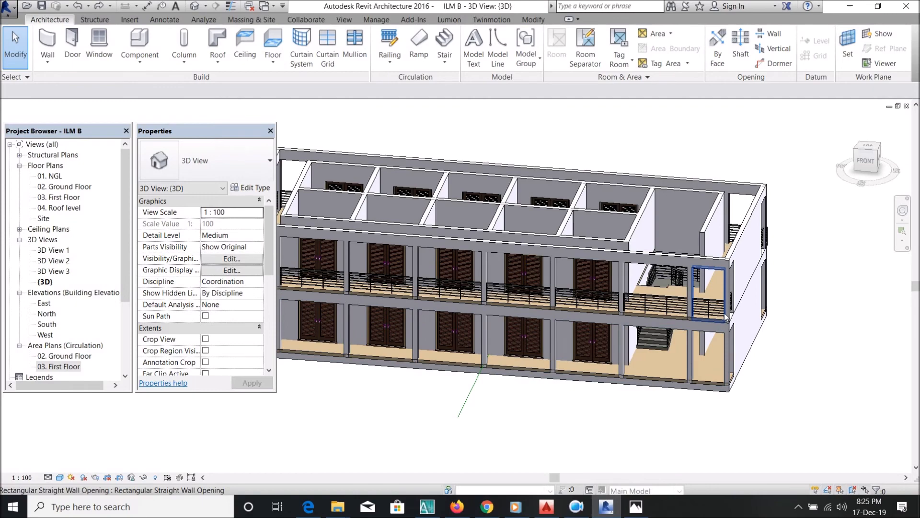
{"action": "middle_click_drag", "start_coordinate": [710, 269], "coordinate": [690, 271], "text": "shift"}
{"action": "scroll", "coordinate": [669, 333], "scroll_direction": "up", "scroll_amount": 2}
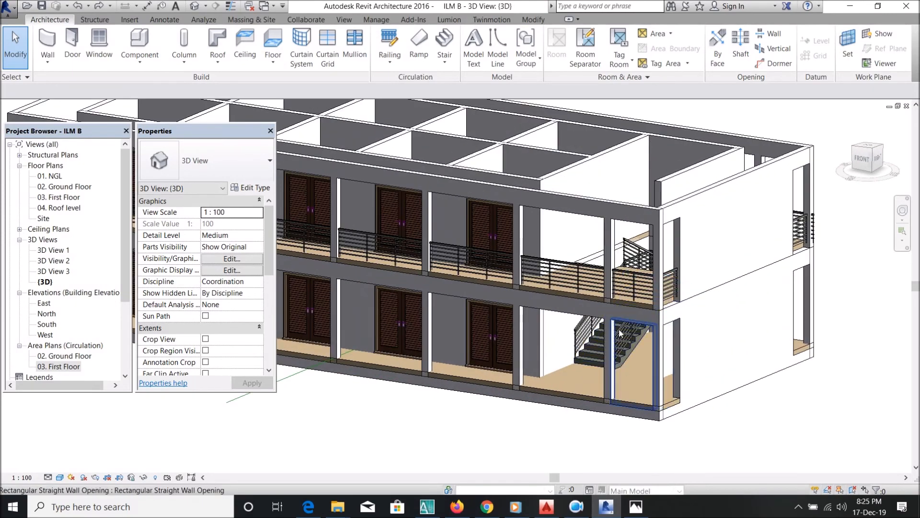
{"action": "scroll", "coordinate": [619, 329], "scroll_direction": "up", "scroll_amount": 3}
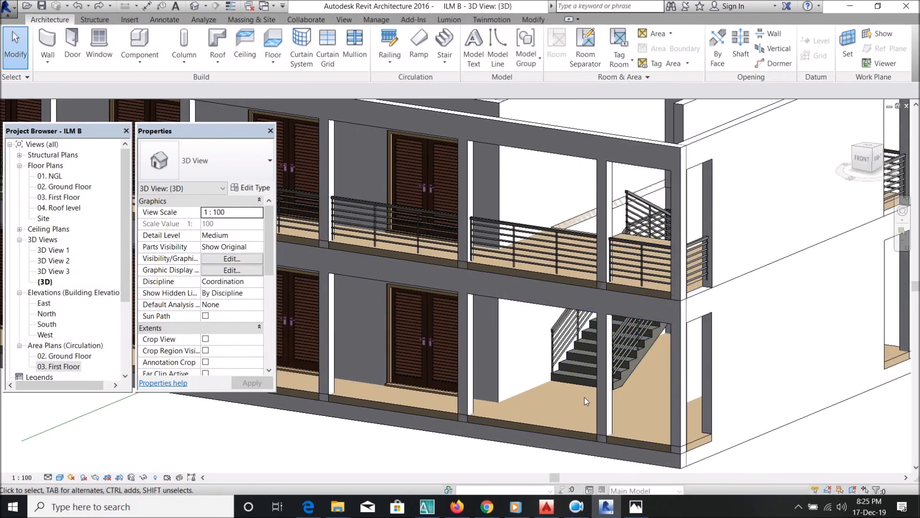
{"action": "scroll", "coordinate": [585, 396], "scroll_direction": "down", "scroll_amount": 3}
{"action": "middle_click_drag", "start_coordinate": [618, 402], "coordinate": [625, 460], "text": "shift"}
{"action": "scroll", "coordinate": [625, 462], "scroll_direction": "down", "scroll_amount": 3}
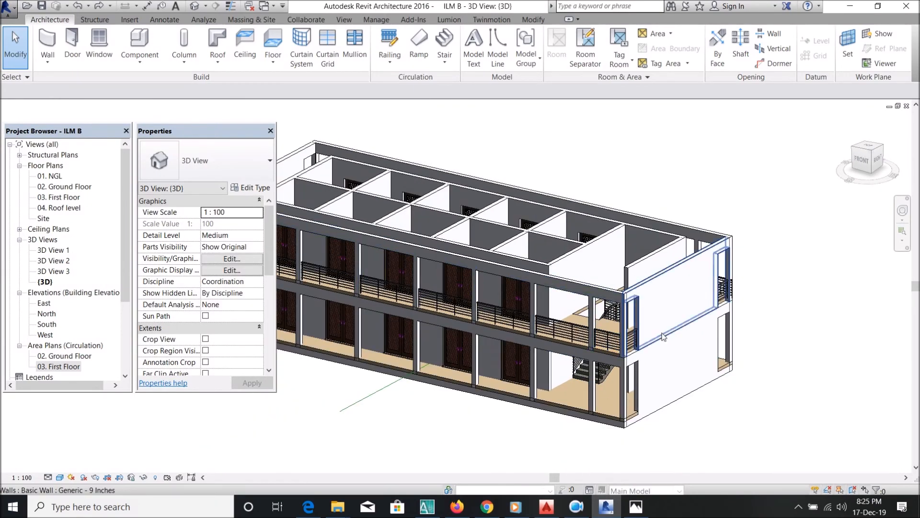
{"action": "scroll", "coordinate": [728, 326], "scroll_direction": "down", "scroll_amount": 2}
{"action": "scroll", "coordinate": [646, 342], "scroll_direction": "up", "scroll_amount": 3}
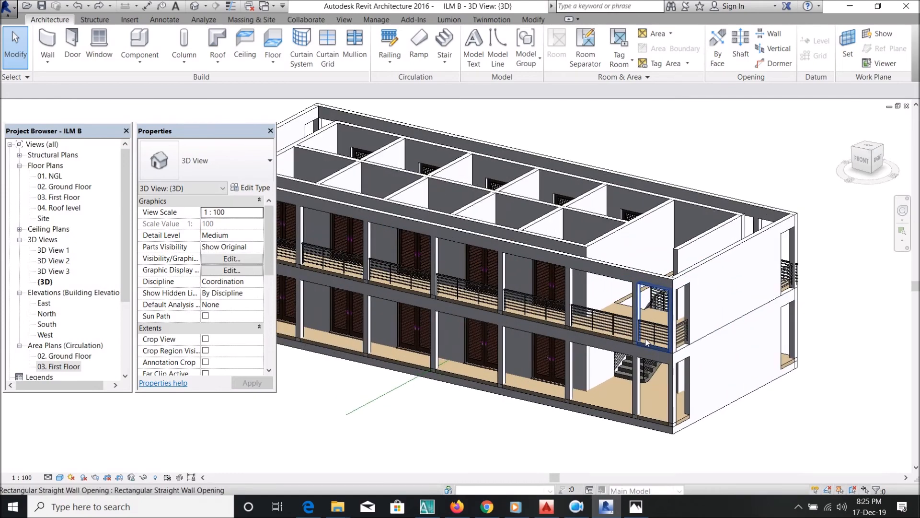
{"action": "scroll", "coordinate": [629, 379], "scroll_direction": "up", "scroll_amount": 2}
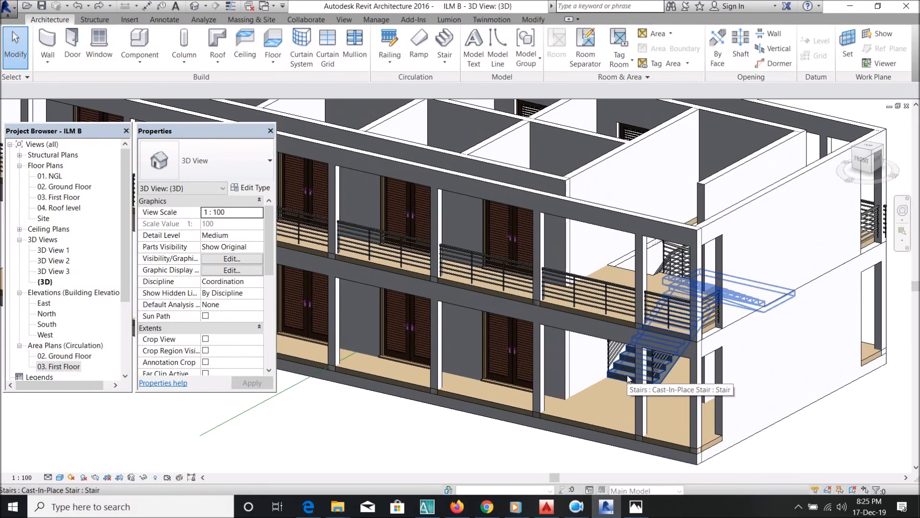
{"action": "scroll", "coordinate": [628, 379], "scroll_direction": "down", "scroll_amount": 3}
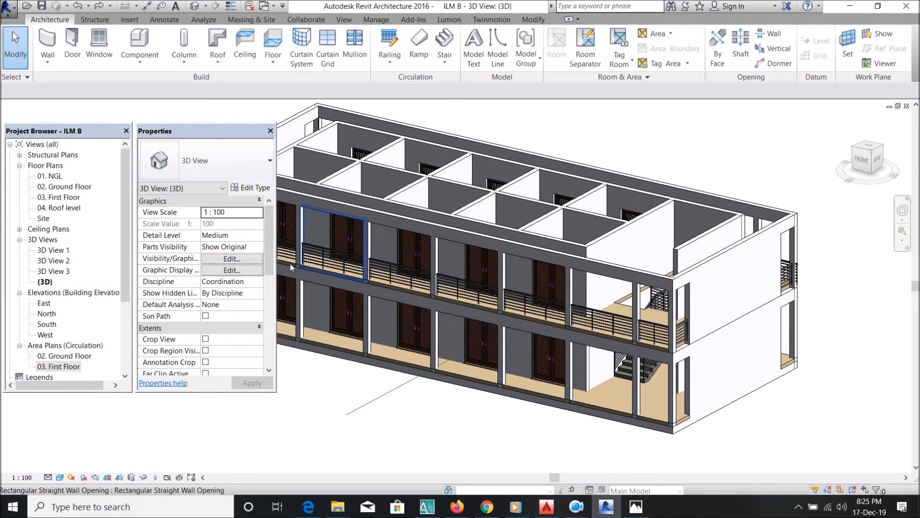
Step: Start a component stair in the 02. Ground Floor area plan and draw a vertical first run about 3900 mm long outside the building
{"action": "left_click", "coordinate": [441, 64]}
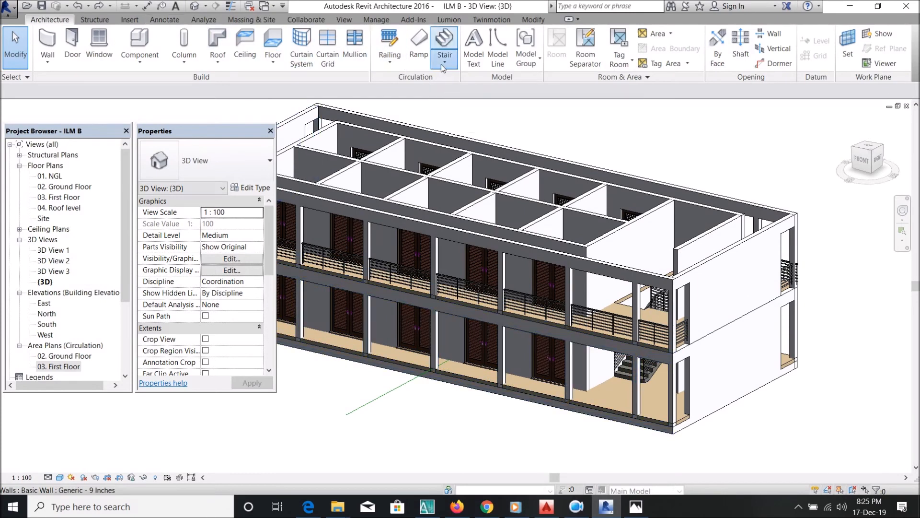
{"action": "left_click", "coordinate": [473, 84]}
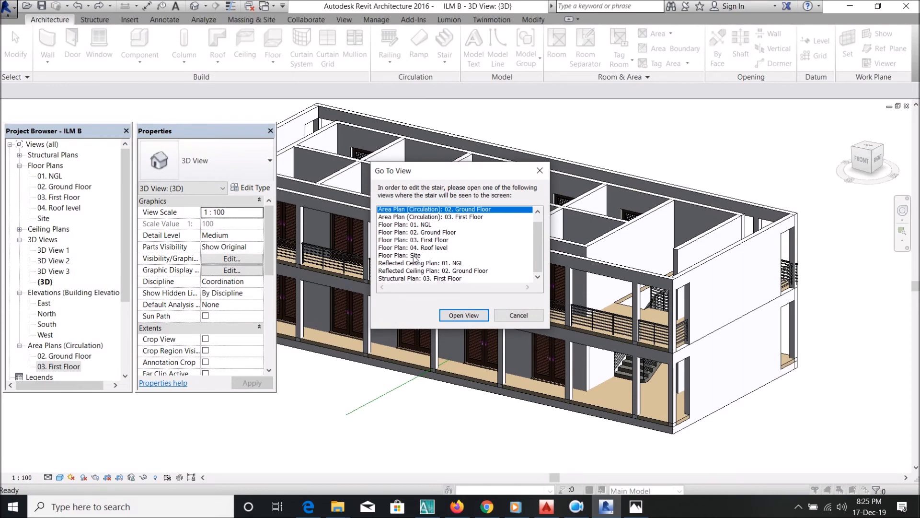
{"action": "double_click", "coordinate": [439, 214]}
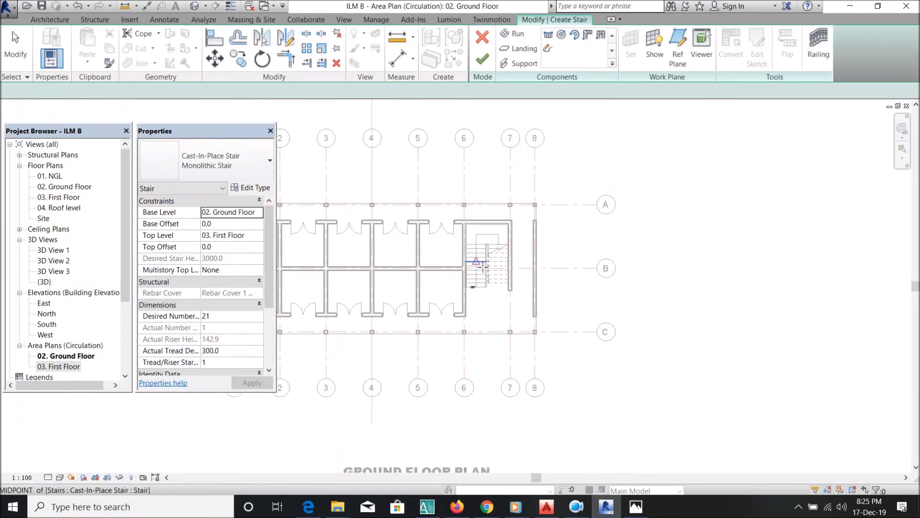
{"action": "scroll", "coordinate": [483, 266], "scroll_direction": "down", "scroll_amount": 3}
{"action": "left_click", "coordinate": [667, 292]}
{"action": "scroll", "coordinate": [672, 247], "scroll_direction": "up", "scroll_amount": 2}
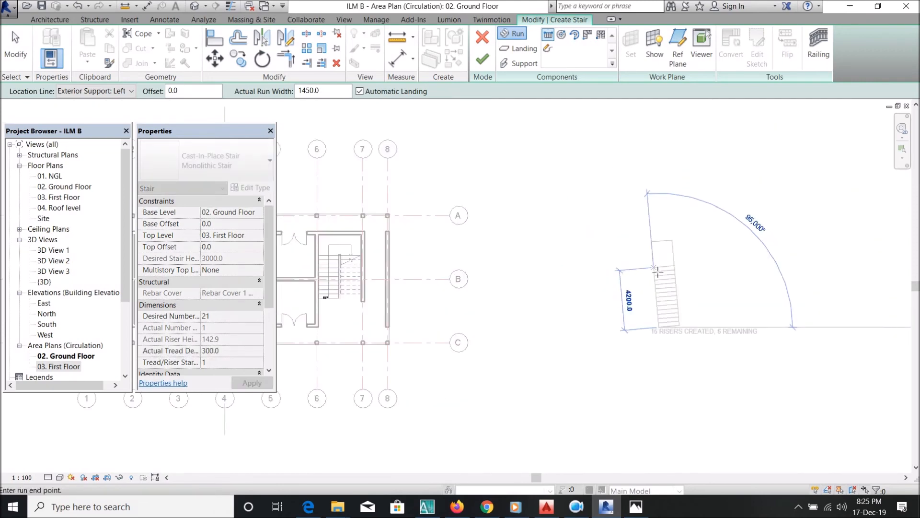
{"action": "left_click", "coordinate": [707, 266]}
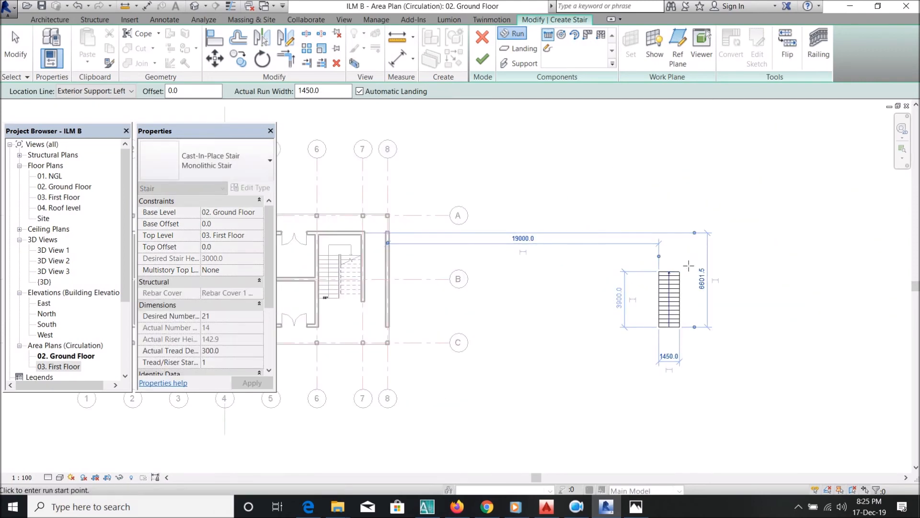
Step: Add a horizontal second run about 1800 mm long with an automatic corner landing, forming an L-shaped stair
{"action": "left_click", "coordinate": [683, 251]}
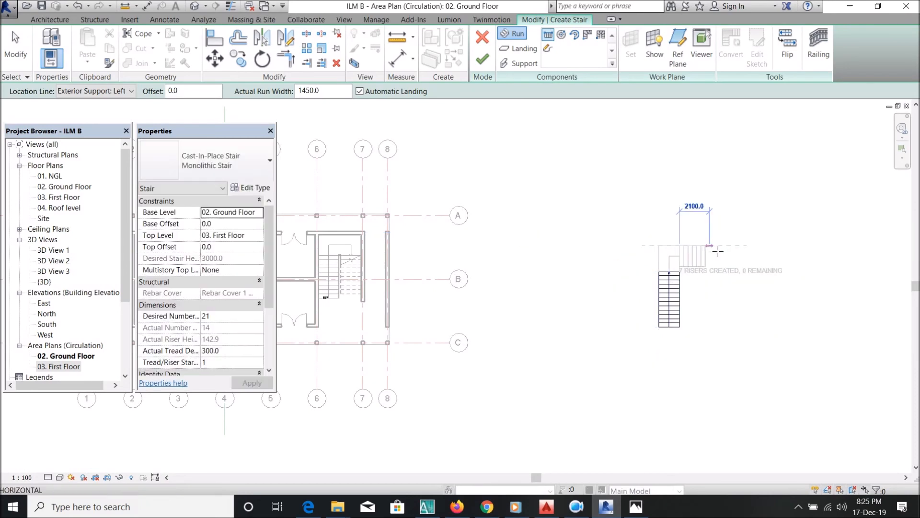
{"action": "left_click", "coordinate": [713, 252]}
{"action": "key", "text": "Escape"}
{"action": "scroll", "coordinate": [699, 264], "scroll_direction": "up", "scroll_amount": 5}
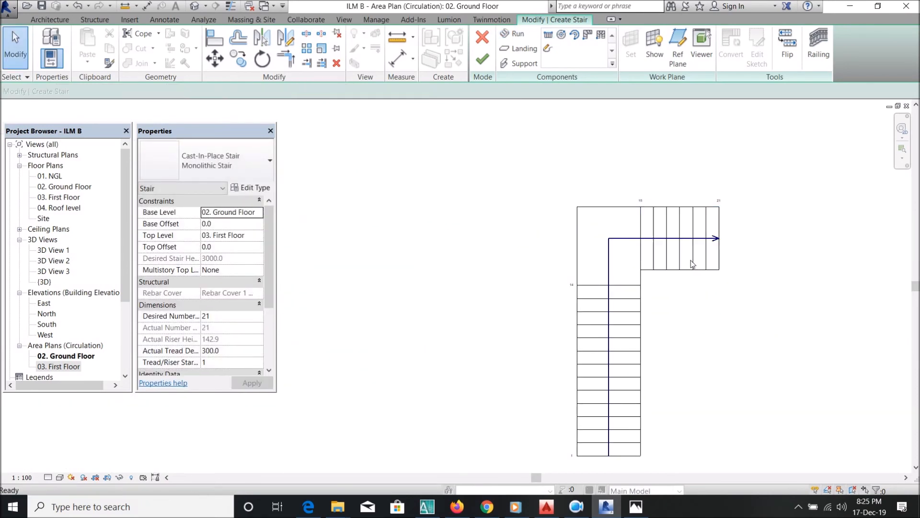
Step: Move the second run down about 350 mm so its inner corner meets the end of the first run
{"action": "left_click", "coordinate": [666, 273]}
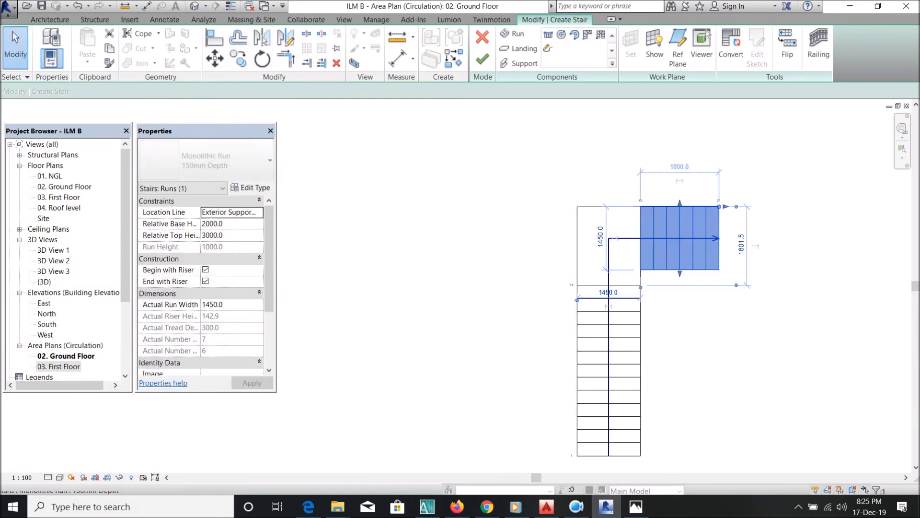
{"action": "scroll", "coordinate": [648, 236], "scroll_direction": "up", "scroll_amount": 2}
{"action": "left_click", "coordinate": [215, 57]}
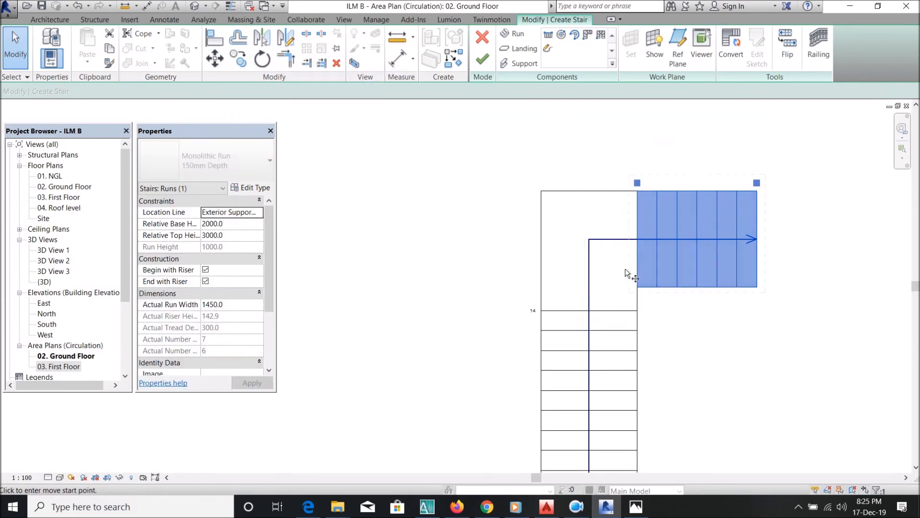
{"action": "left_click", "coordinate": [639, 287]}
{"action": "left_click", "coordinate": [638, 311]}
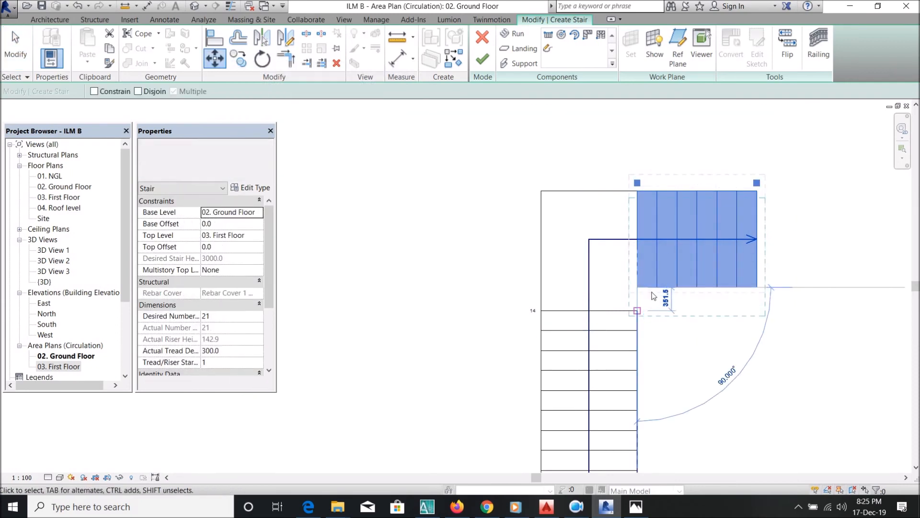
{"action": "scroll", "coordinate": [642, 194], "scroll_direction": "down", "scroll_amount": 2}
{"action": "key", "text": "Escape"}
{"action": "key", "text": "Escape"}
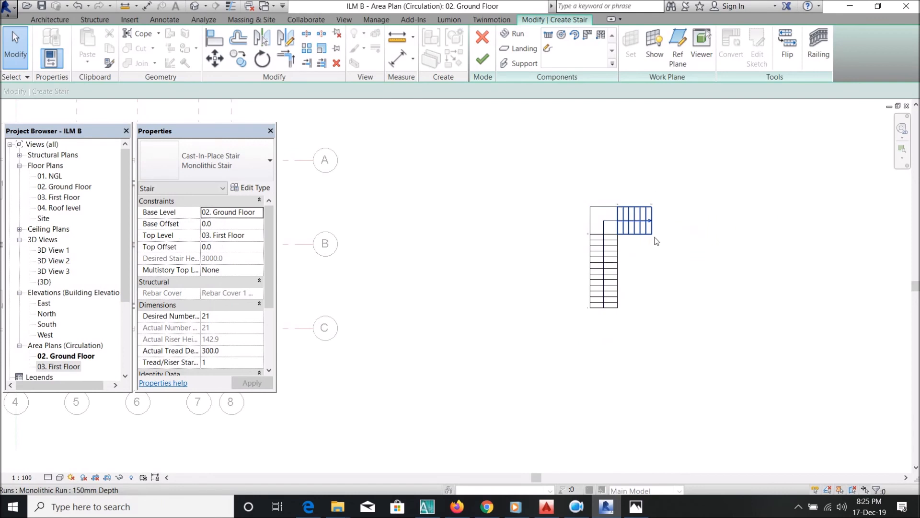
Step: Review the available stair types, keep Monolithic Stair, and finish the L-shaped stair
{"action": "scroll", "coordinate": [667, 238], "scroll_direction": "down", "scroll_amount": 1}
{"action": "left_click", "coordinate": [259, 172]}
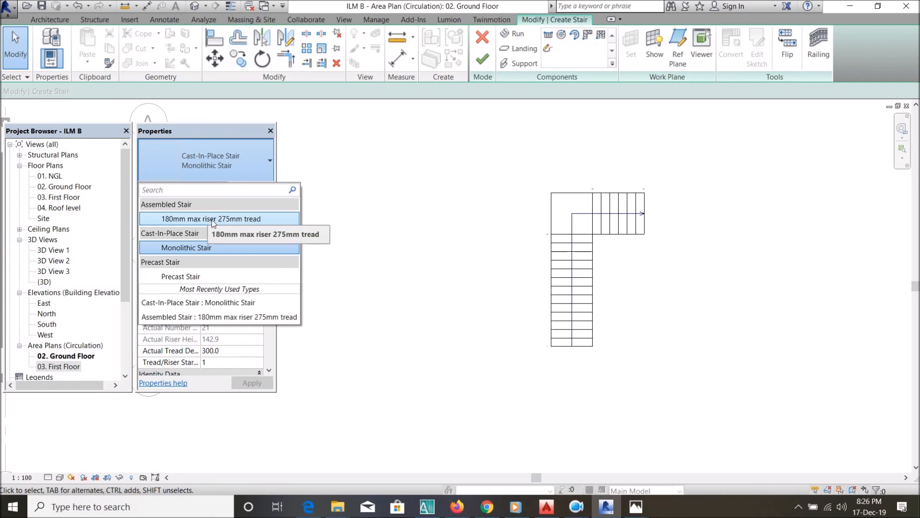
{"action": "left_click", "coordinate": [461, 171]}
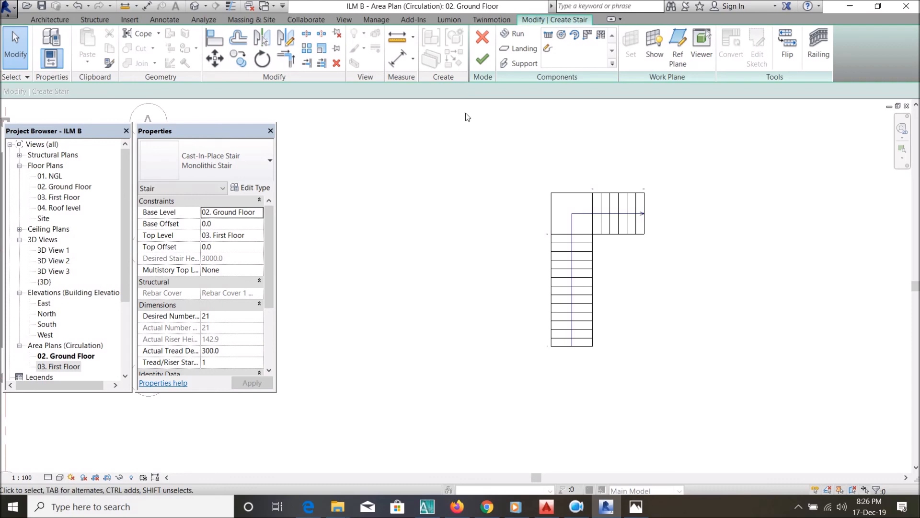
{"action": "left_click", "coordinate": [483, 61]}
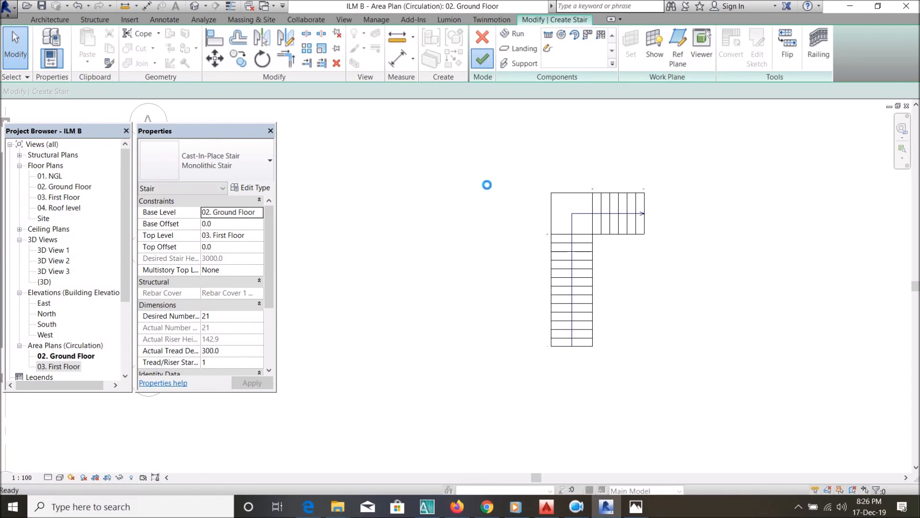
Step: Inspect the L-shaped stair's runs, landing and railings beside the building in the default 3D view
{"action": "left_click", "coordinate": [194, 6]}
{"action": "scroll", "coordinate": [575, 215], "scroll_direction": "down", "scroll_amount": 2}
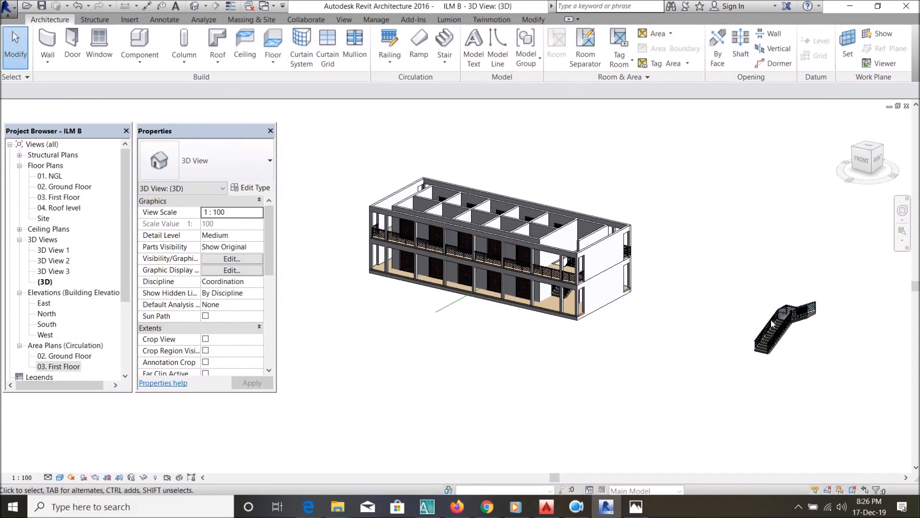
{"action": "scroll", "coordinate": [772, 324], "scroll_direction": "up", "scroll_amount": 4}
{"action": "middle_click_drag", "start_coordinate": [772, 324], "coordinate": [765, 341], "text": "shift"}
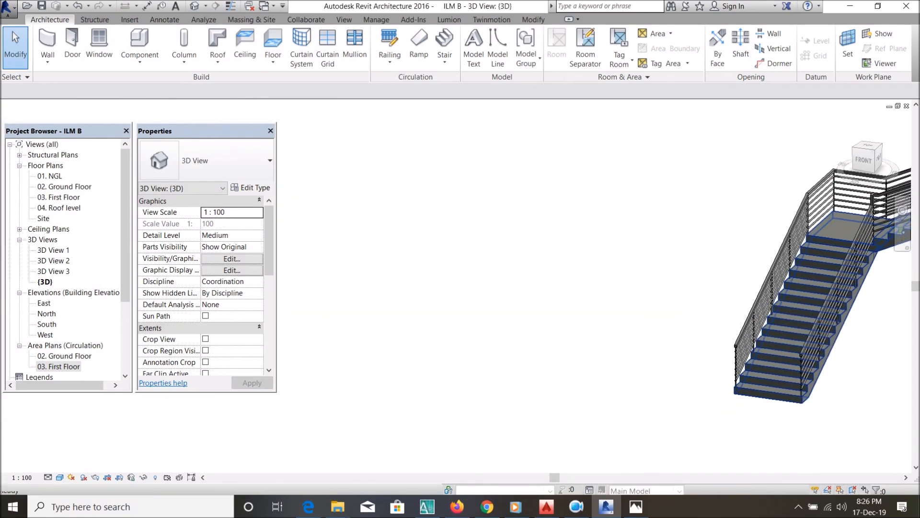
{"action": "scroll", "coordinate": [482, 350], "scroll_direction": "down", "scroll_amount": 2}
{"action": "scroll", "coordinate": [829, 248], "scroll_direction": "up", "scroll_amount": 3}
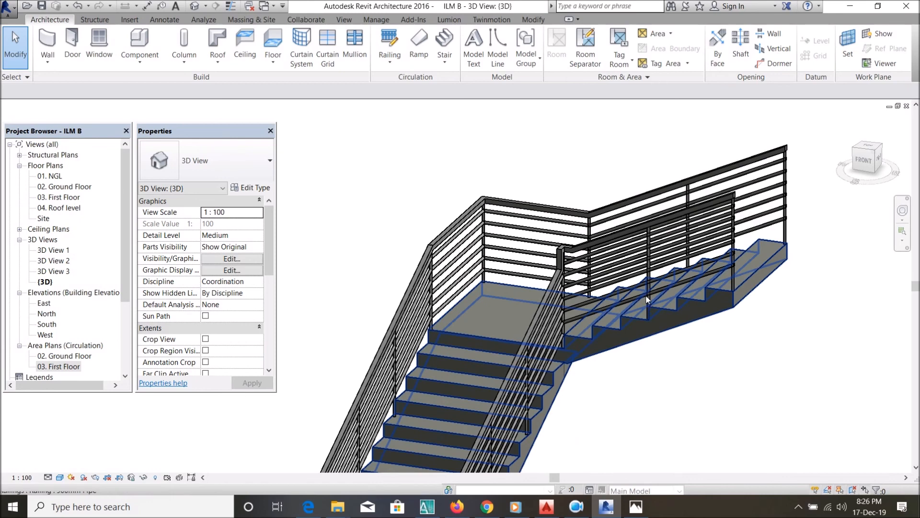
{"action": "scroll", "coordinate": [776, 250], "scroll_direction": "down", "scroll_amount": 4}
{"action": "scroll", "coordinate": [765, 249], "scroll_direction": "down", "scroll_amount": 3}
{"action": "scroll", "coordinate": [719, 269], "scroll_direction": "up", "scroll_amount": 1}
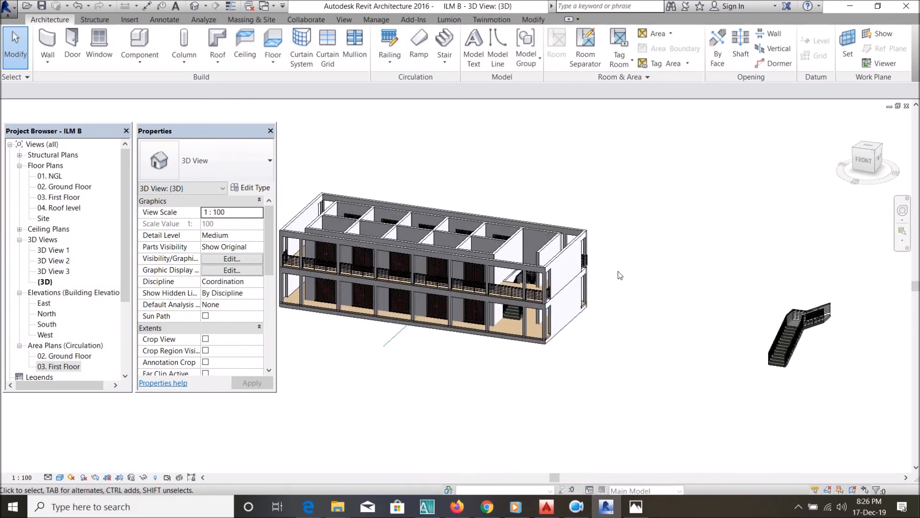
{"action": "scroll", "coordinate": [675, 288], "scroll_direction": "down", "scroll_amount": 2}
{"action": "scroll", "coordinate": [617, 275], "scroll_direction": "up", "scroll_amount": 2}
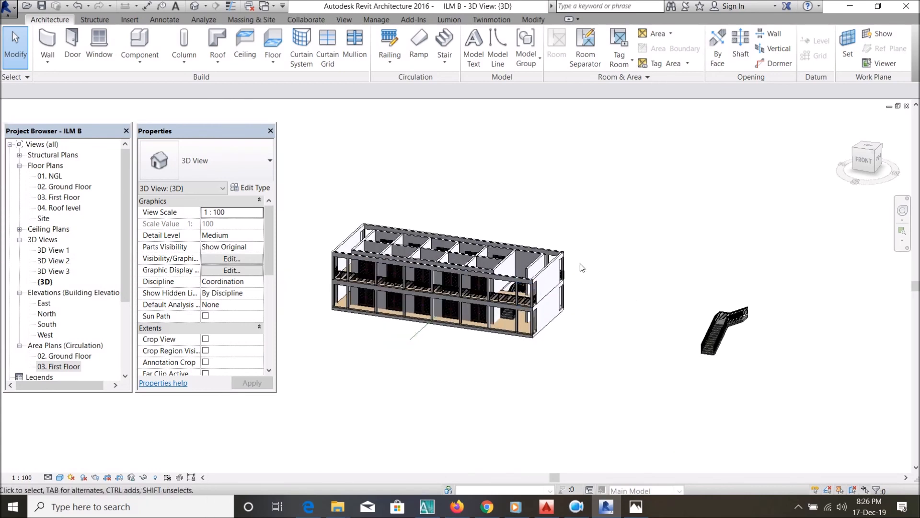